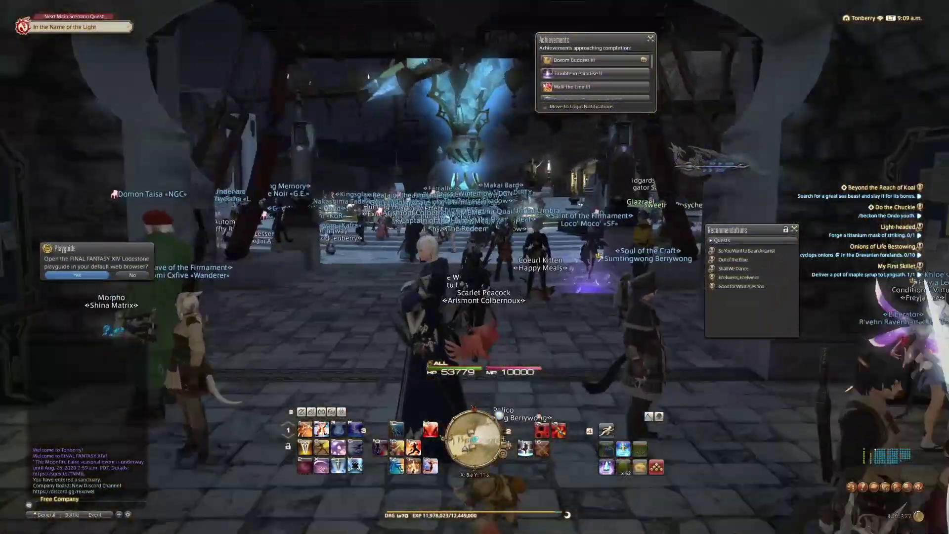
Step: Run the character from the market alley through The Octant to the aetheryte in Limsa Lominsa Aetheryte Plaza
key(w)
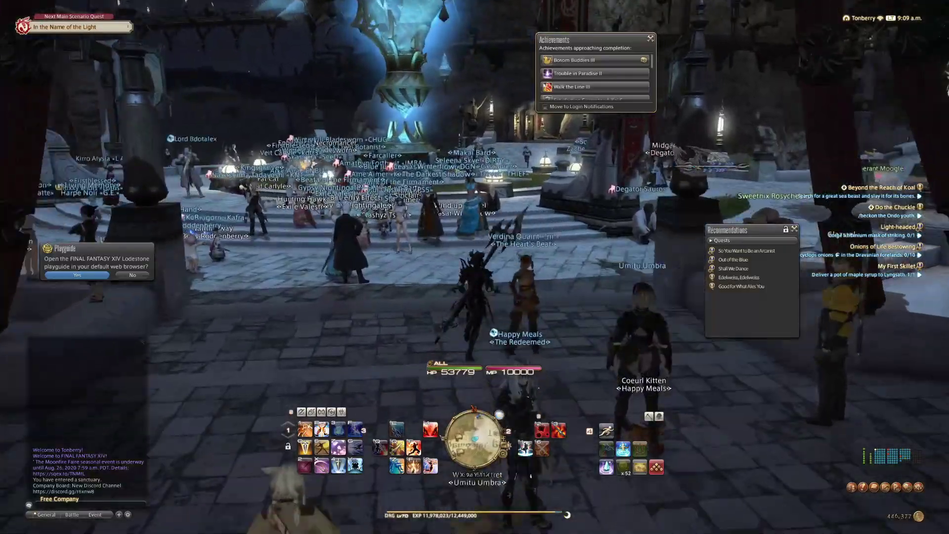
key(w)
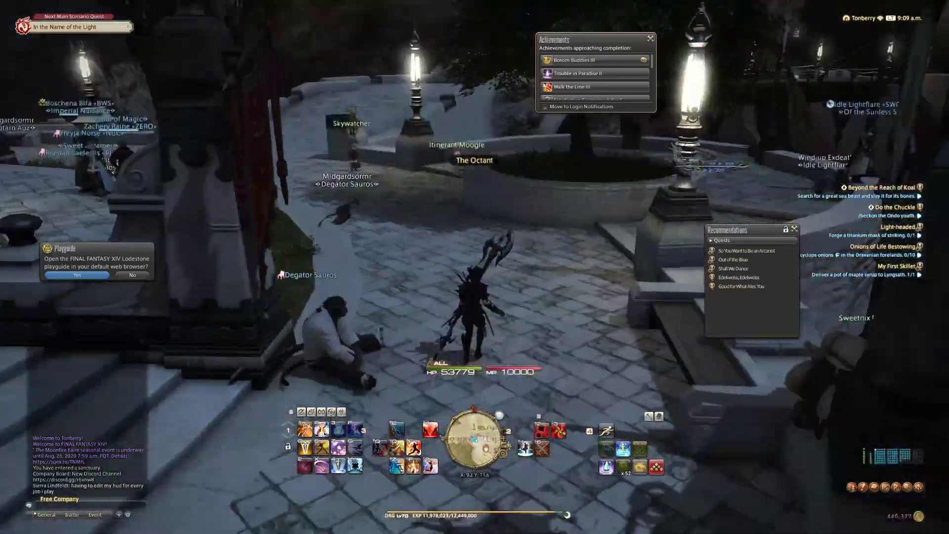
key(w)
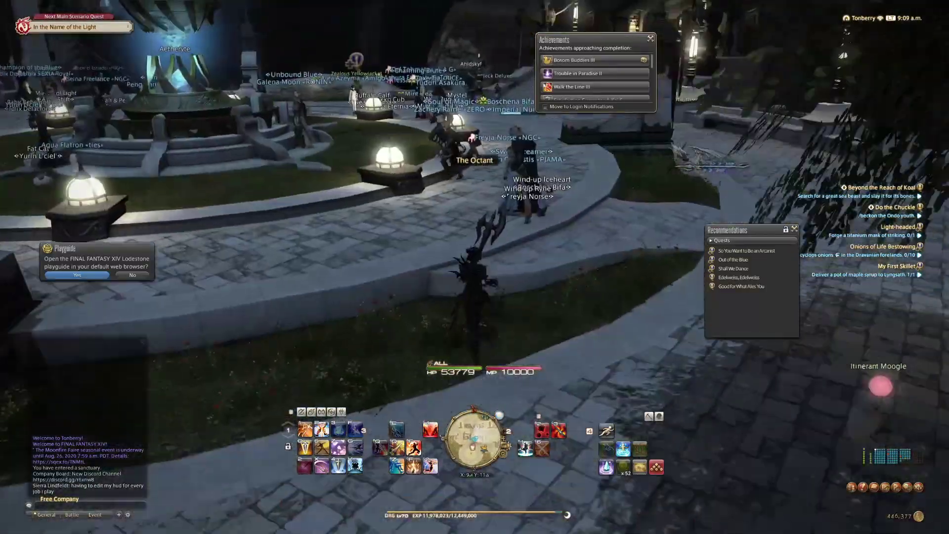
key(w)
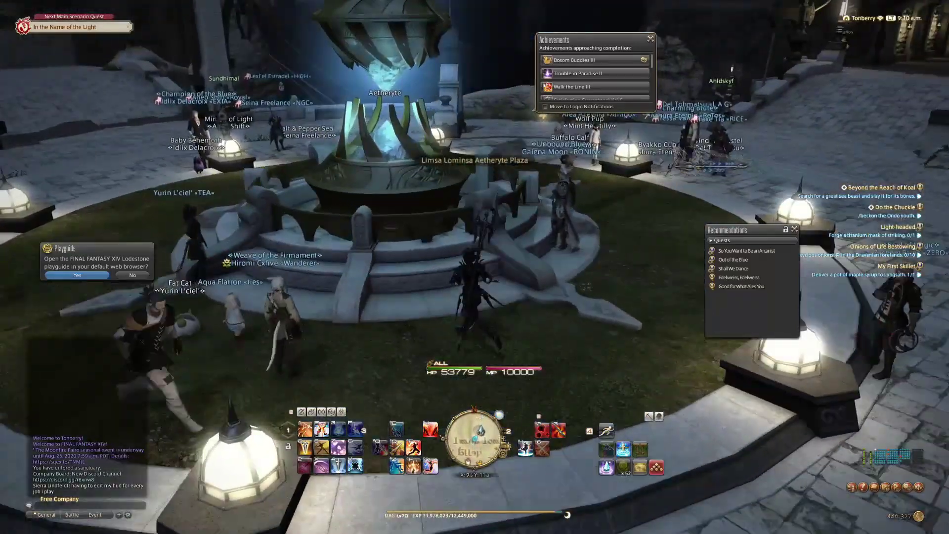
key(w)
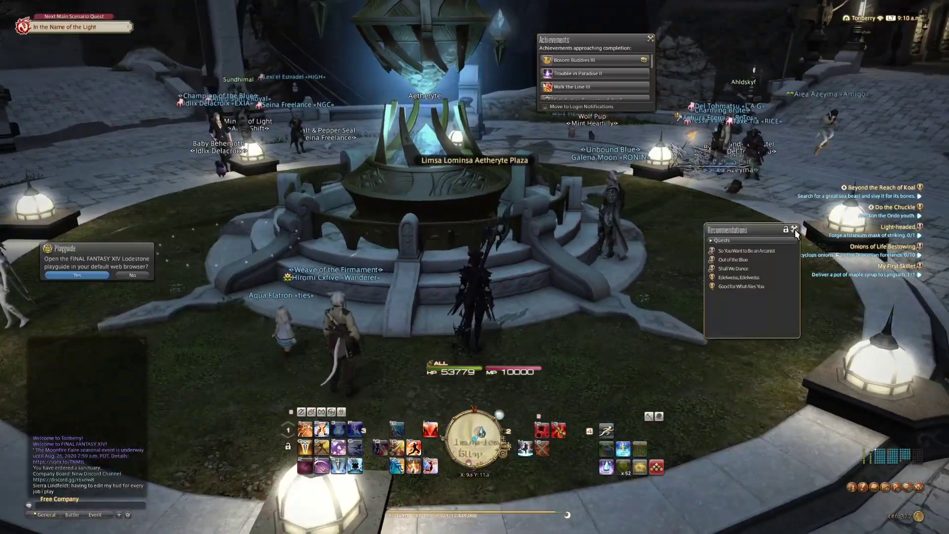
Step: Close the Recommendations and Achievements windows while moving beside the aetheryte
click(794, 230)
key(d)
key(a)
click(650, 39)
key(d)
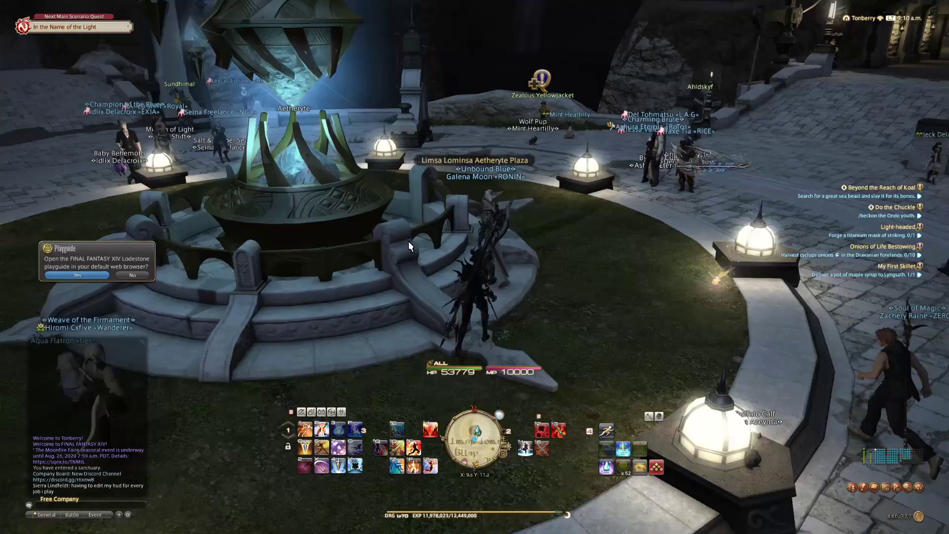
Step: Run from the aetheryte across The Octant into East Hawkers' Alley and turn back toward the plaza
drag(409, 243, 277, 243)
key(w)
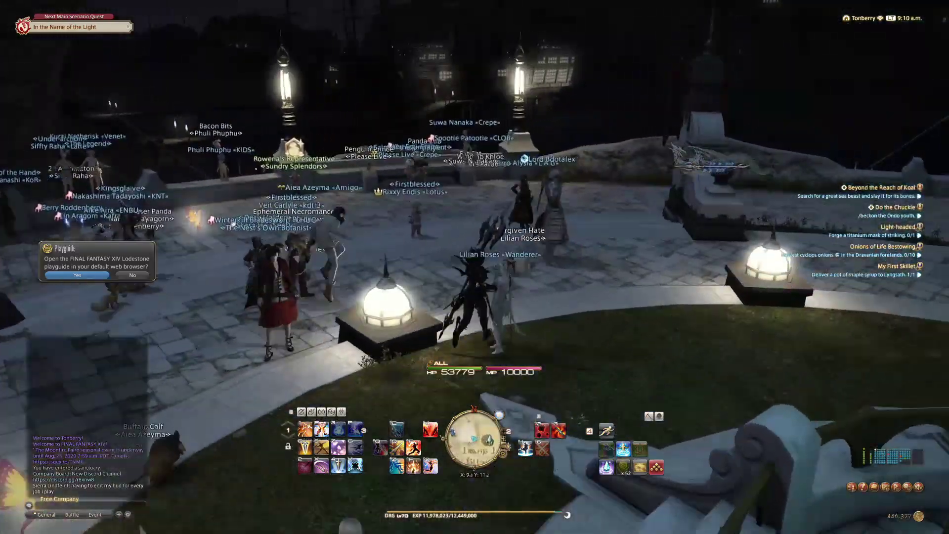
drag(538, 244, 405, 243)
key(w)
drag(493, 250, 356, 250)
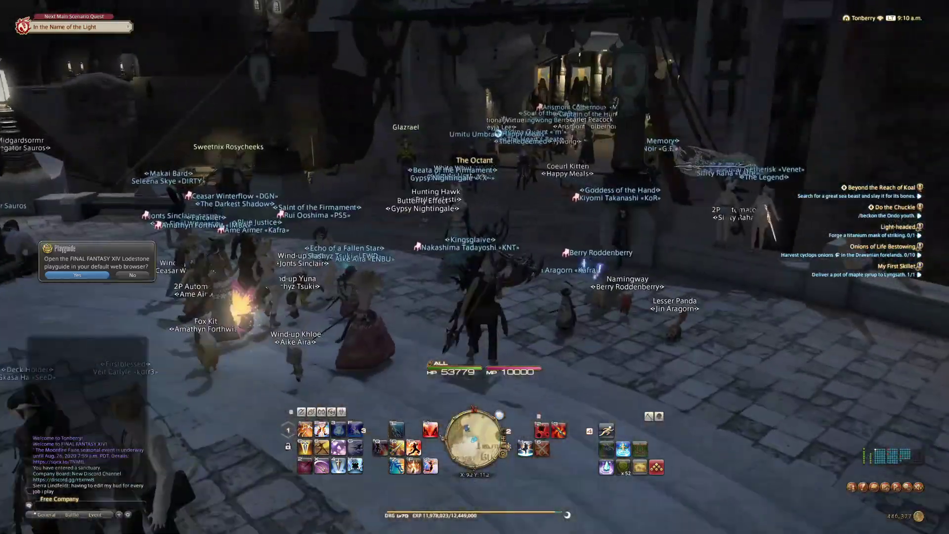
key(w)
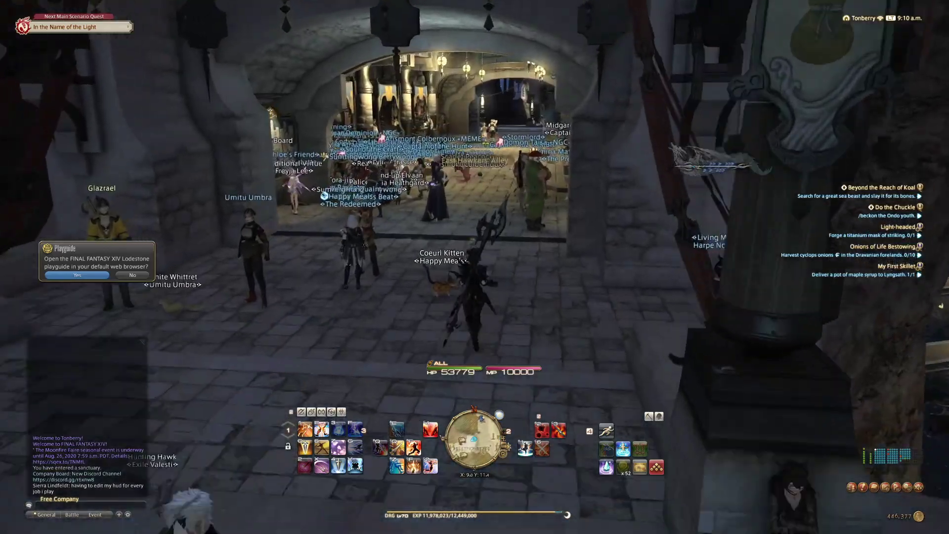
key(w)
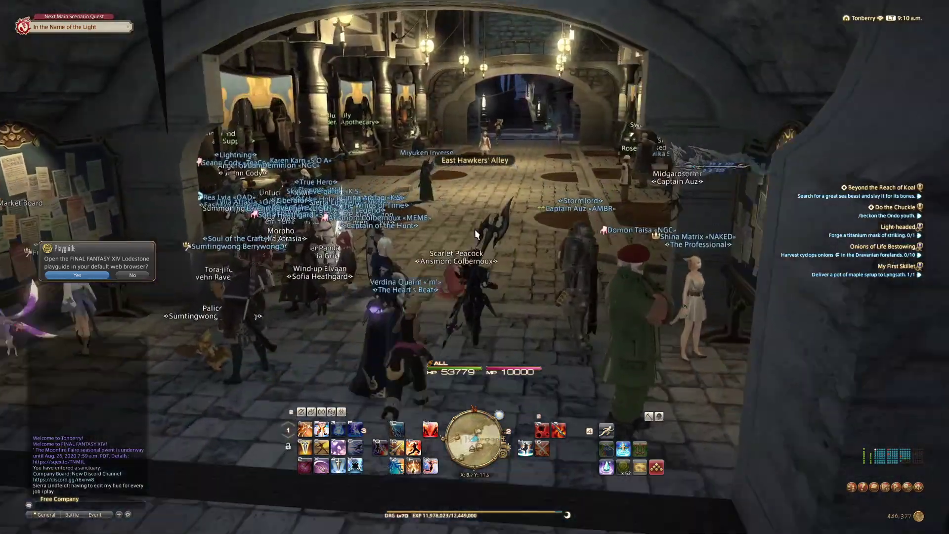
key(w)
drag(474, 234, 672, 234)
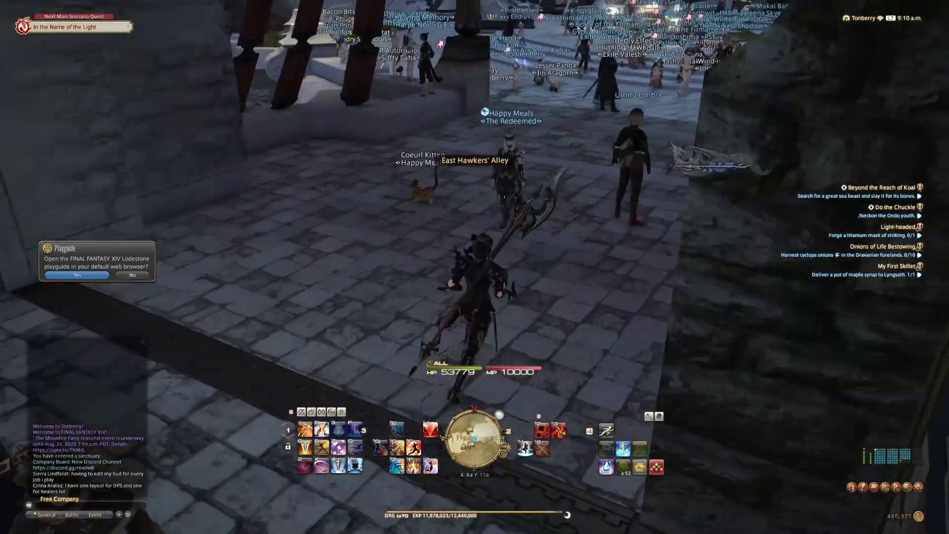
key(w)
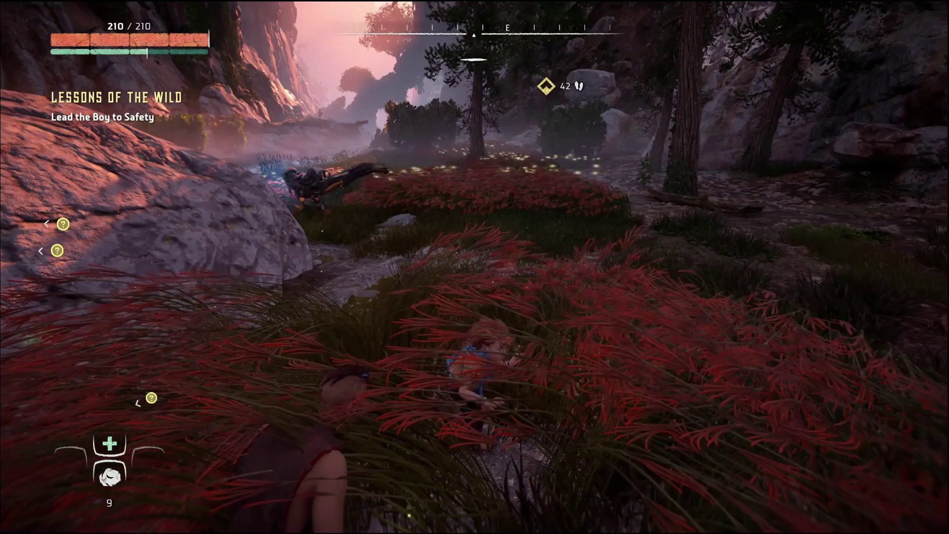
Step: Lead the boy through the red tall grass past the machines in the Lessons of the Wild quest
key(w)
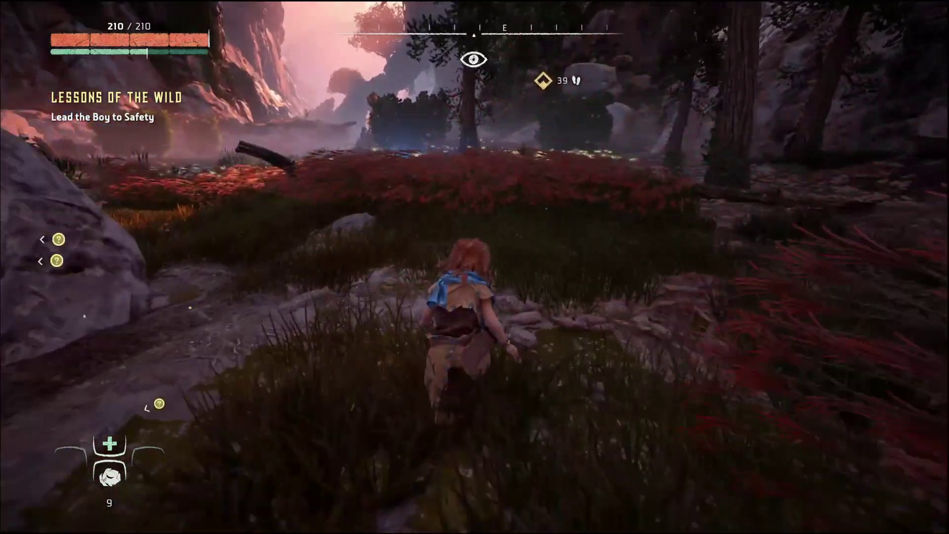
key(w)
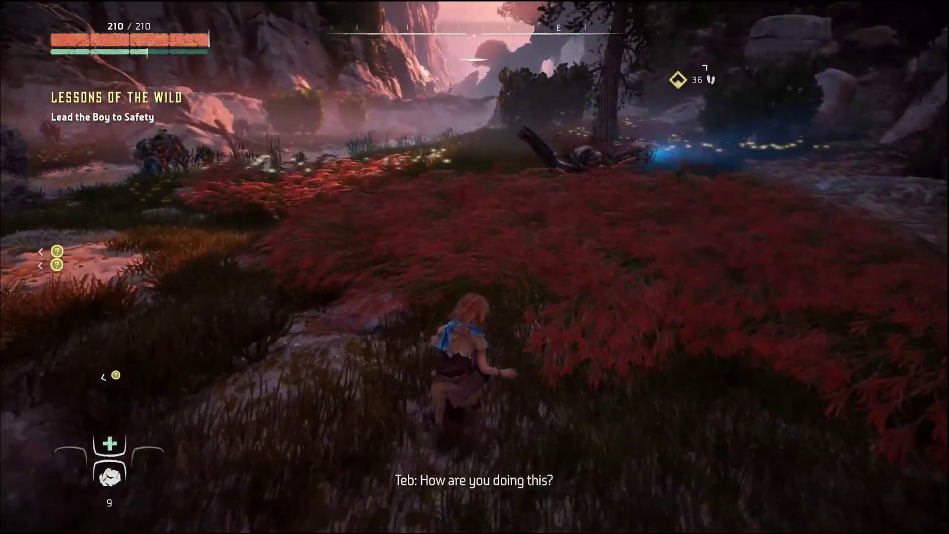
key(w)
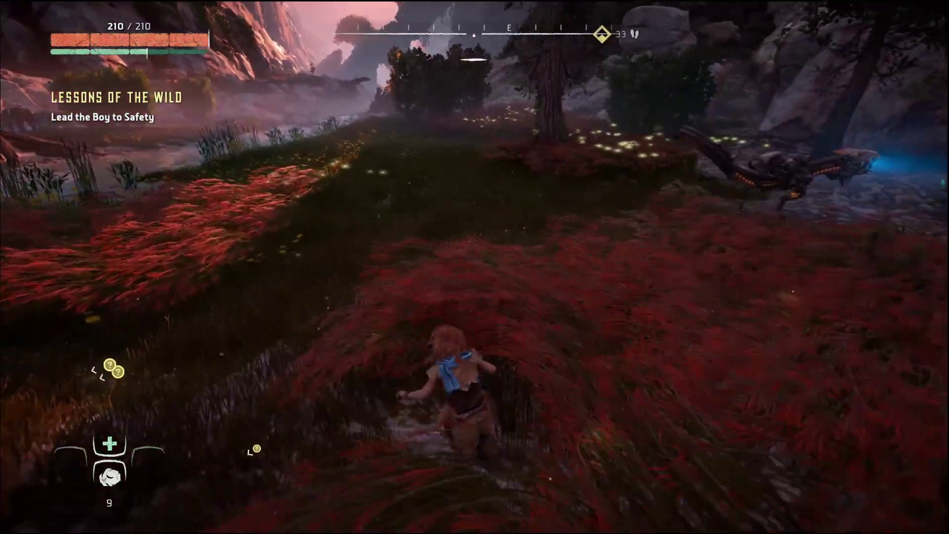
key(w)
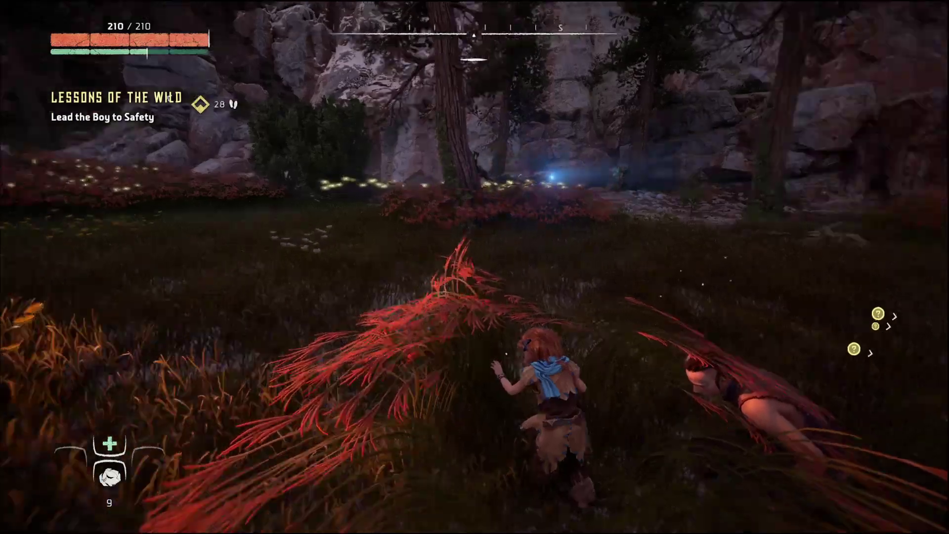
key(w)
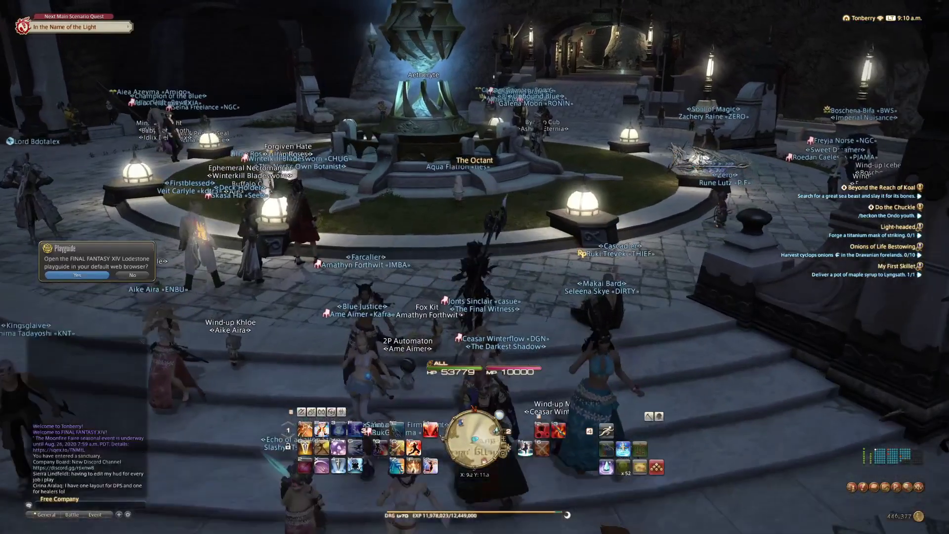
Step: Teleport from Limsa Lominsa to Falcon's Nest in the Coerthas Western Highlands and move off near its aetheryte
key(w)
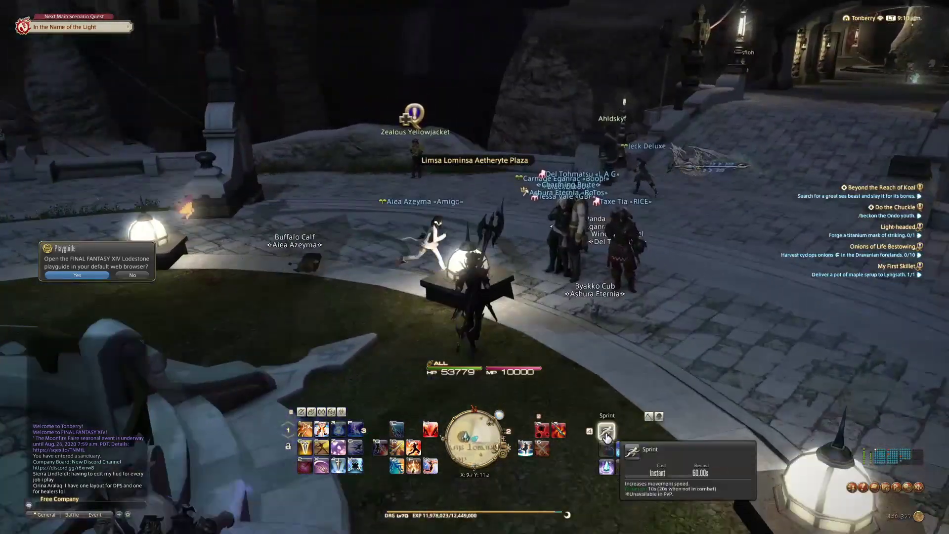
key(d)
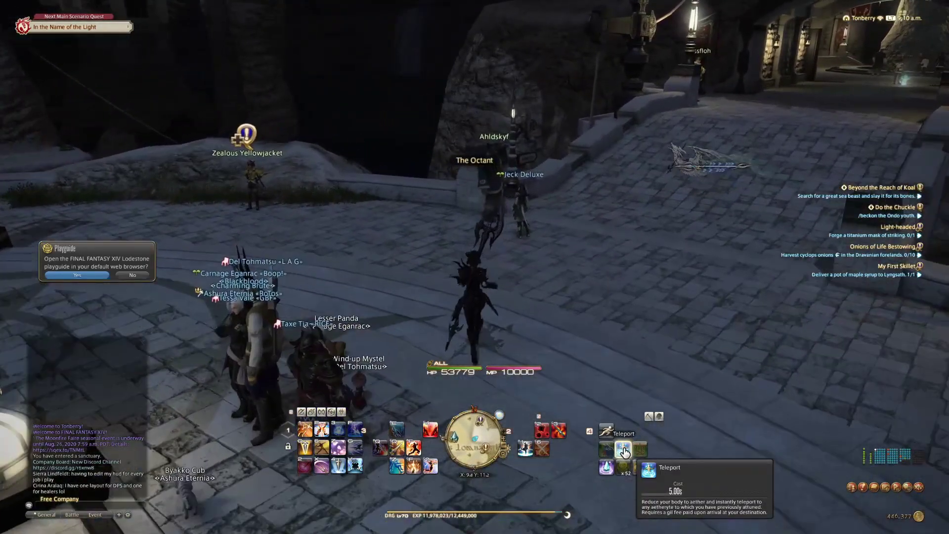
click(624, 449)
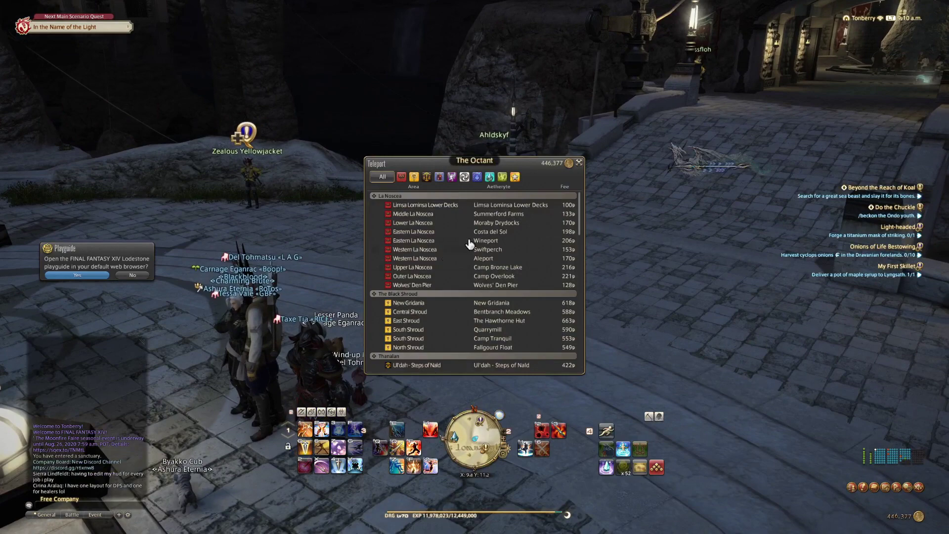
drag(581, 212, 581, 260)
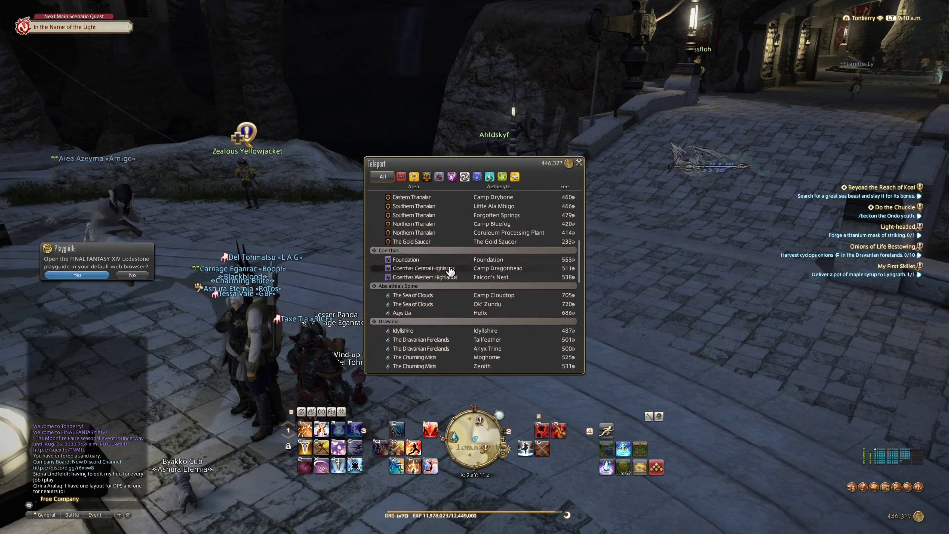
click(487, 278)
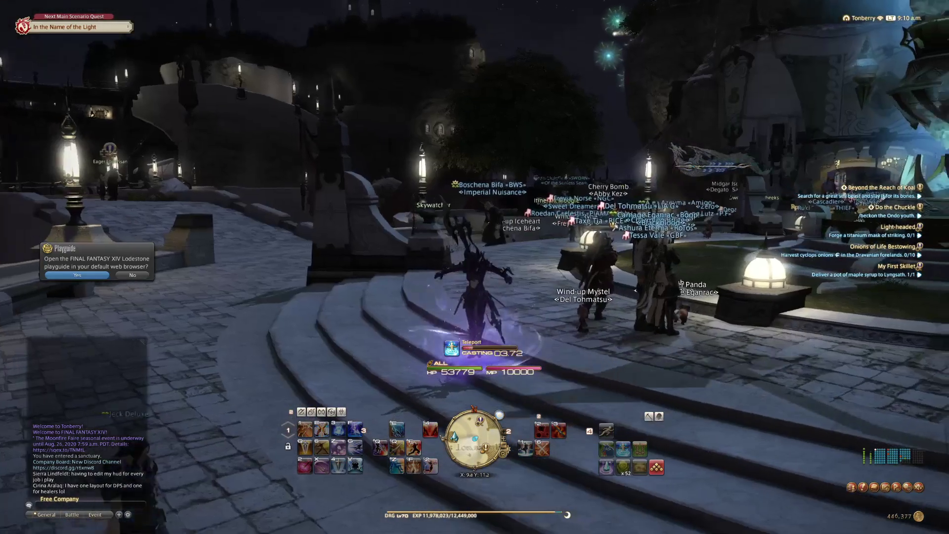
mouse_move(593, 245)
mouse_down()
mouse_move(691, 246)
mouse_move(593, 246)
mouse_up()
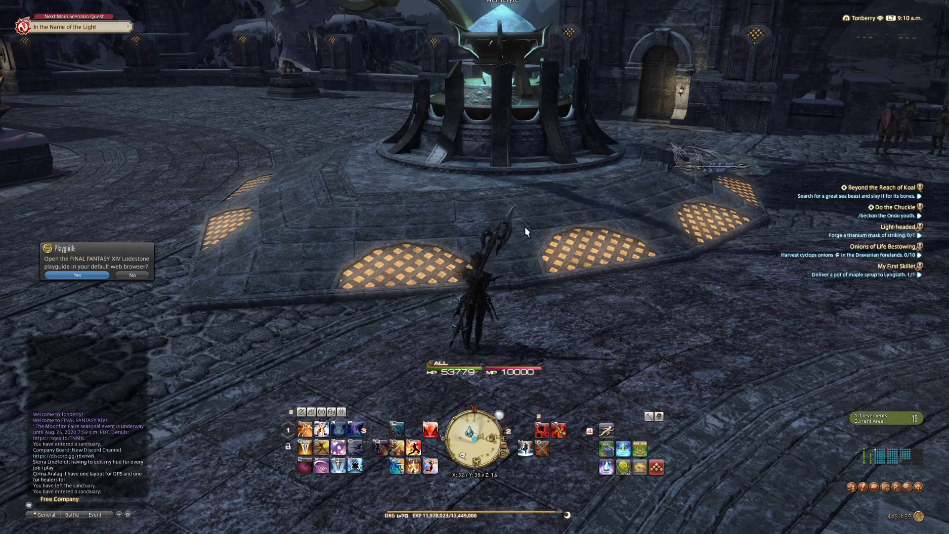
drag(524, 227, 652, 200)
key(w)
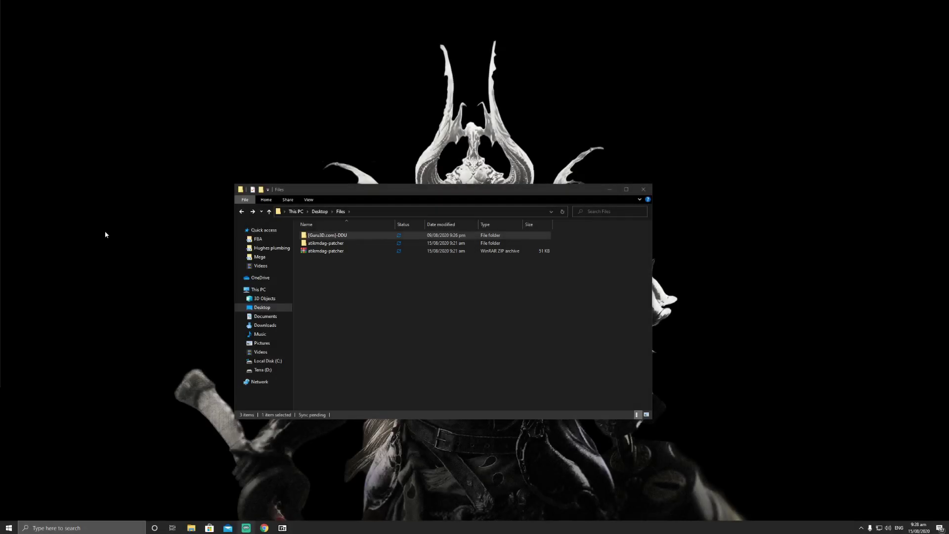
Step: Maximize the Files folder window, launch Display Driver Uninstaller from the DDU v18.0.2.8 folder and dismiss its Safe Mode notice
double_click(478, 194)
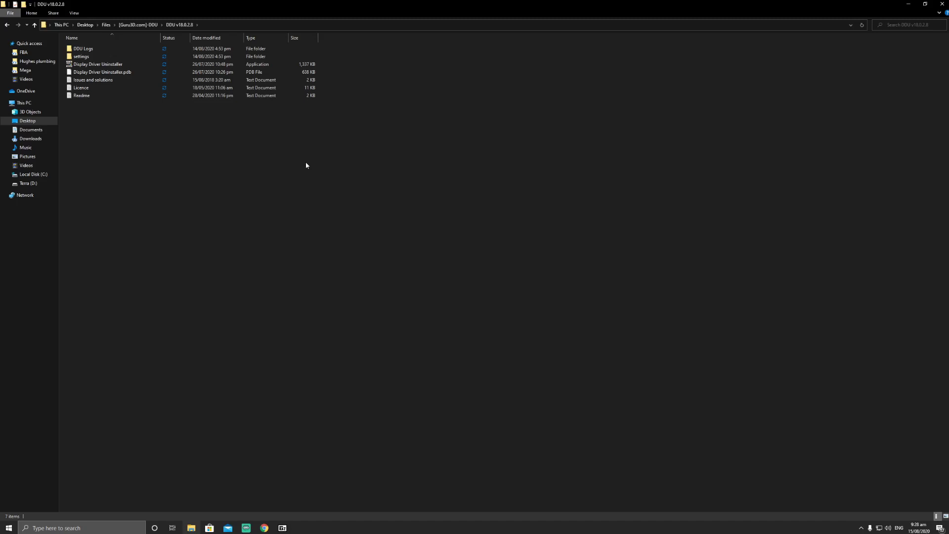
click(107, 66)
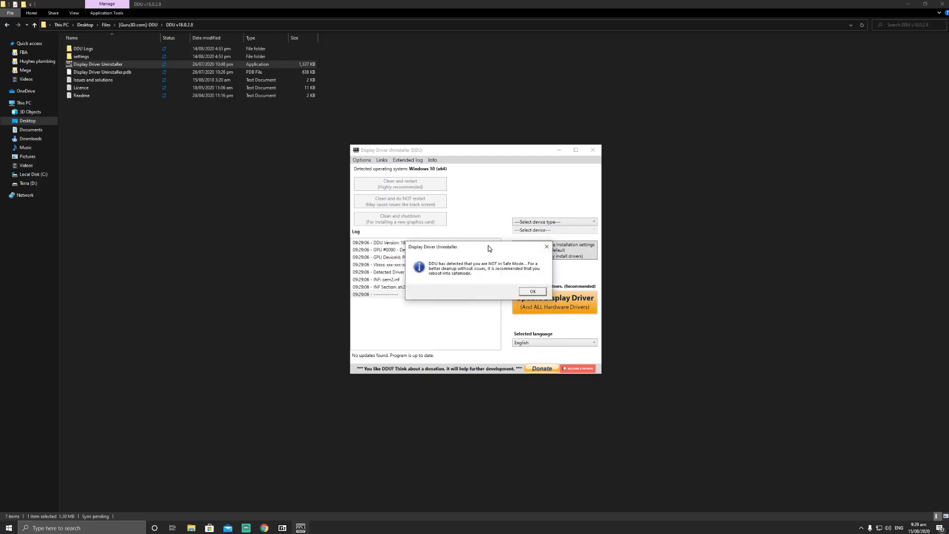
drag(489, 248, 227, 301)
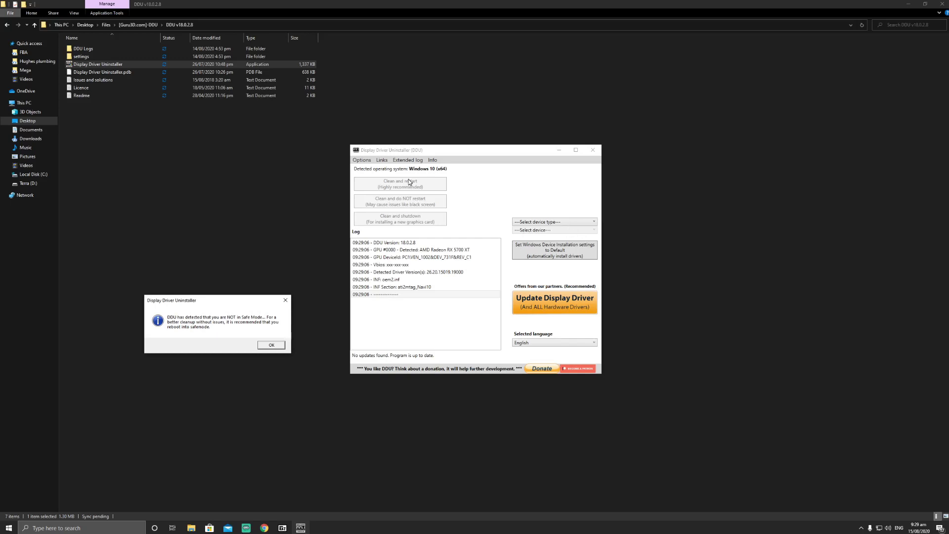
click(286, 302)
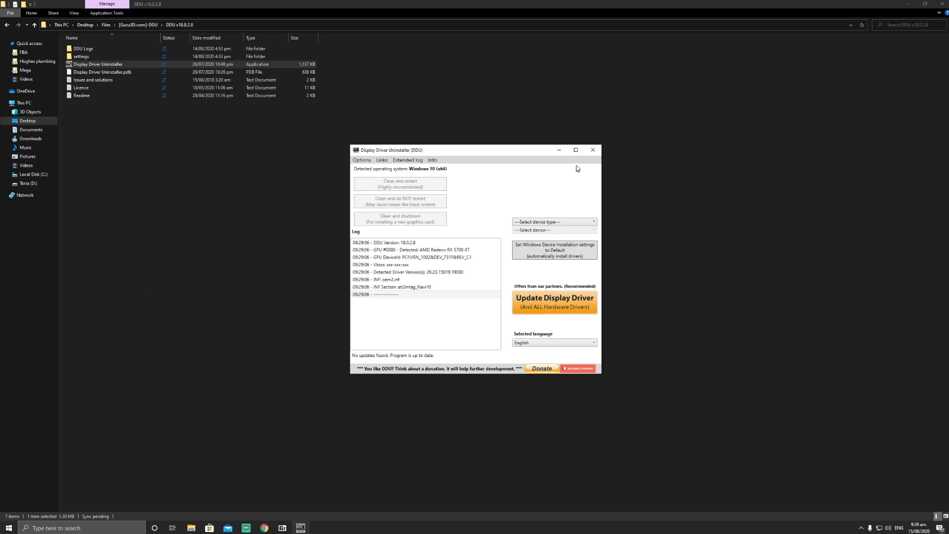
Step: Close Display Driver Uninstaller and go back to the [Guru3D.com]-DDU folder
click(593, 150)
click(8, 27)
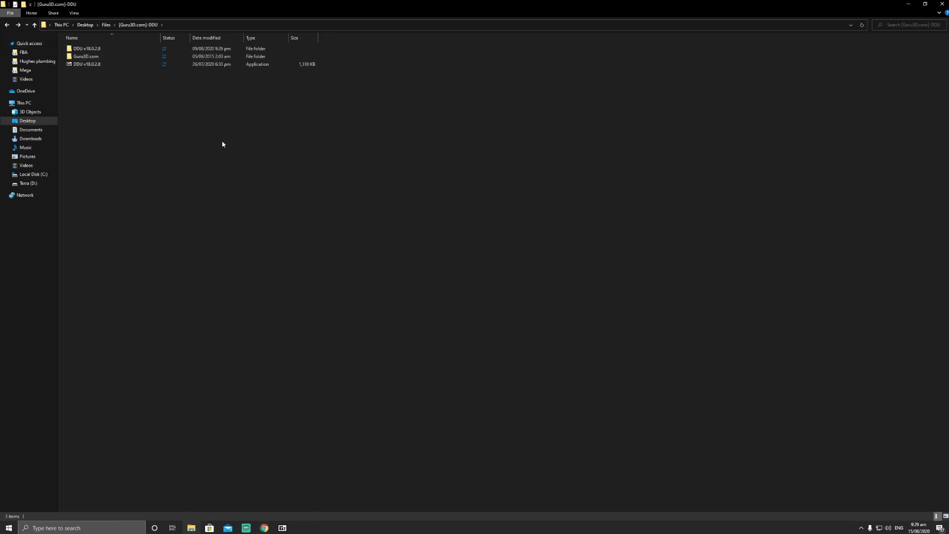
Step: Switch to Chrome, search for "amd drivers" and open the AMD Drivers and Support page
click(264, 527)
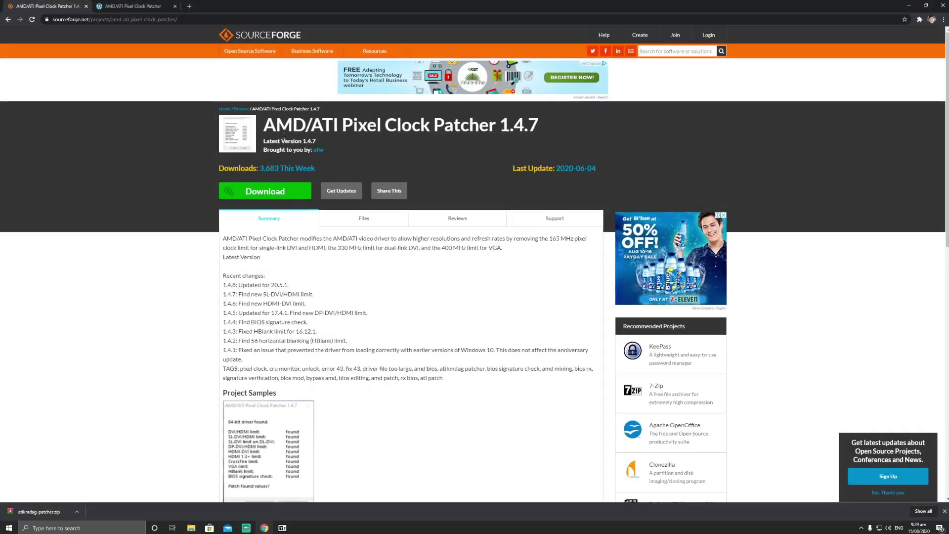
click(232, 18)
text(amd)
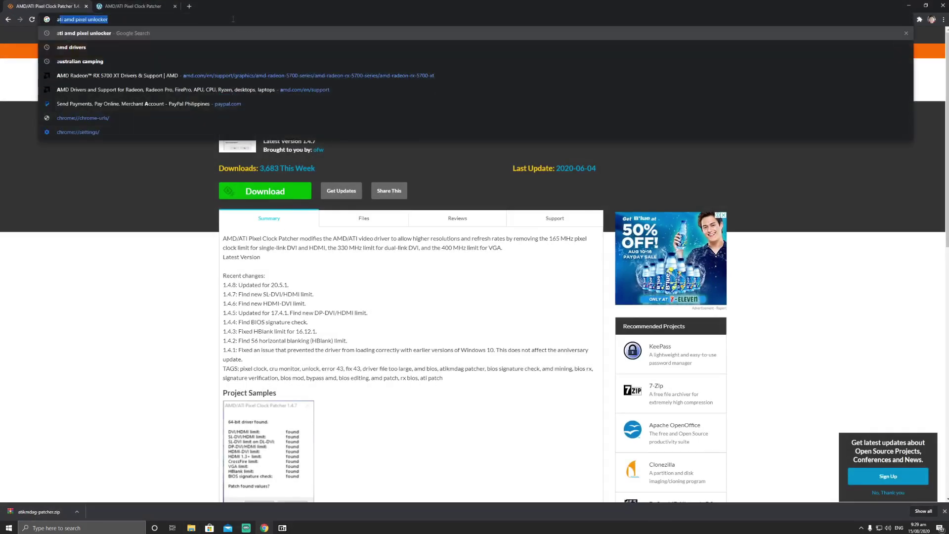
text( dr)
key(Return)
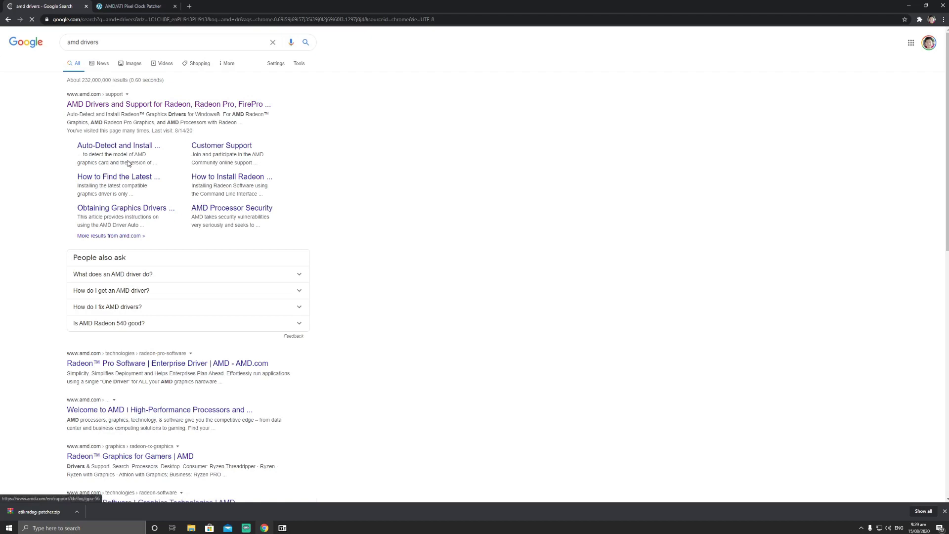
click(114, 109)
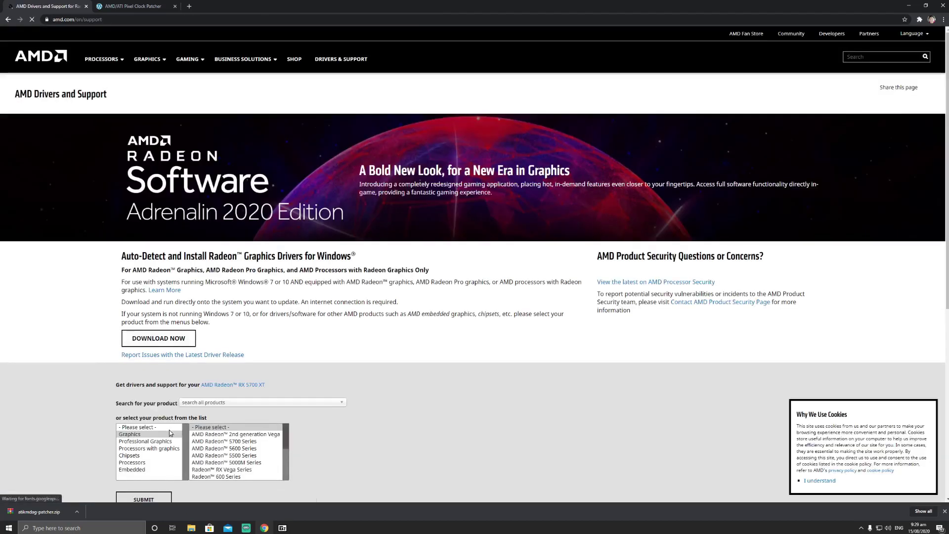
Step: Choose AMD Radeon 5700 Series, RX 5700 Series and RX 5700 XT as the graphics product and submit the selection
click(233, 442)
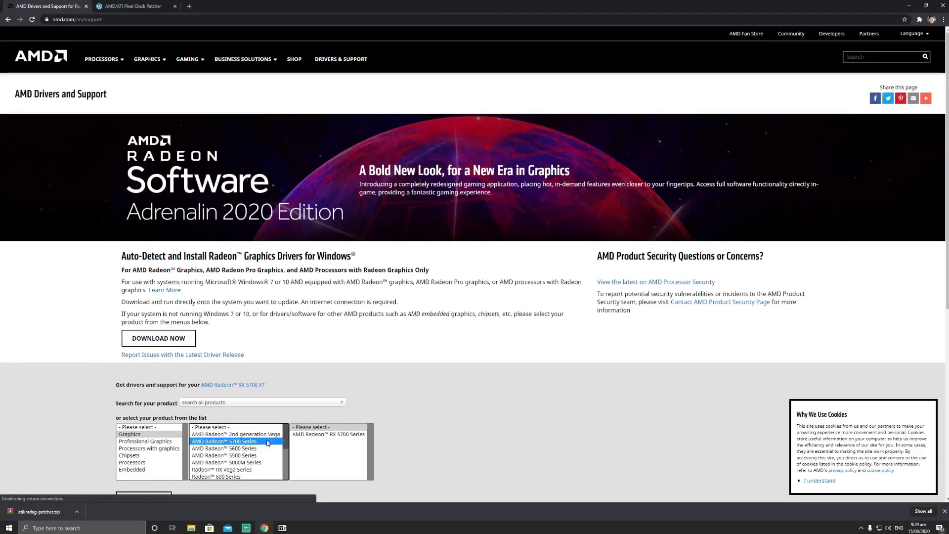
click(305, 434)
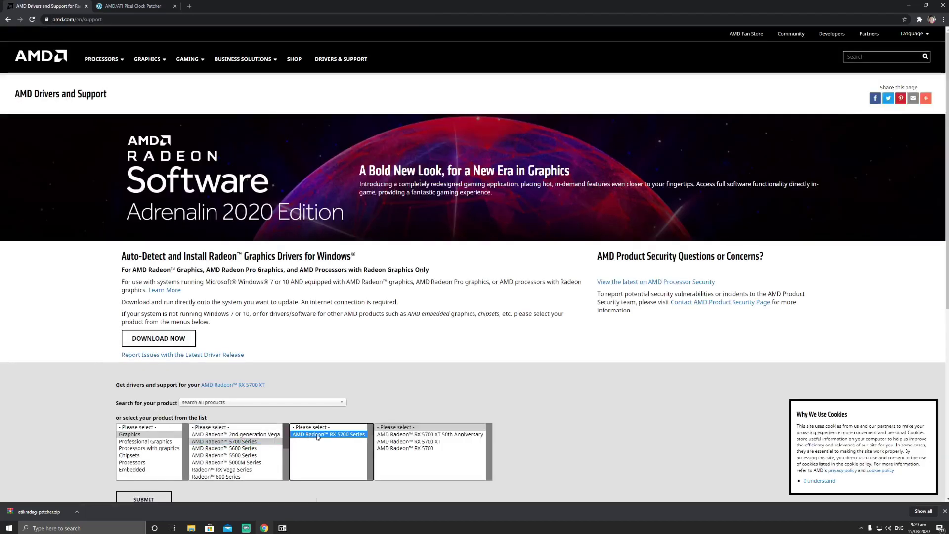
click(430, 441)
scroll(430, 446, down, 4)
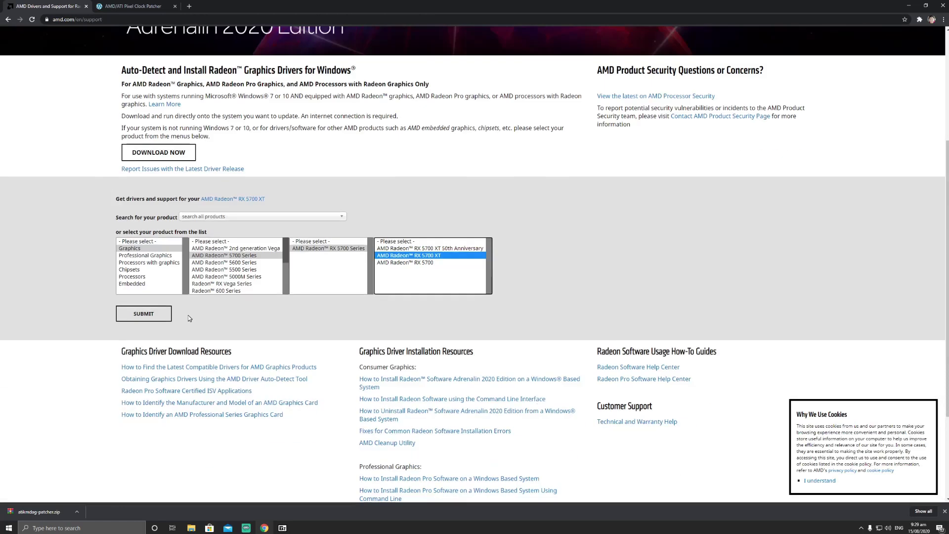
click(144, 313)
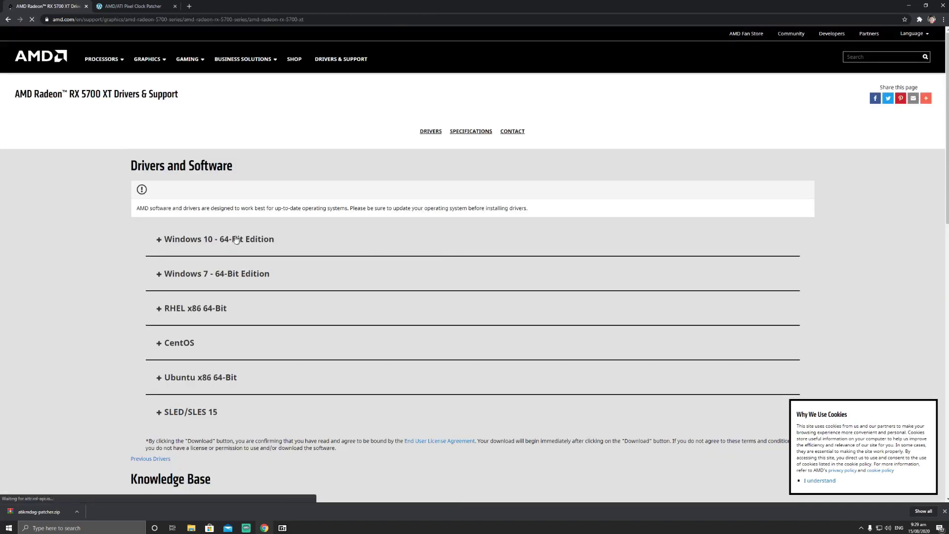
Step: Expand the Windows 10 - 64-Bit Edition drivers on the RX 5700 XT support page
scroll(170, 322, down, 5)
scroll(168, 296, up, 3)
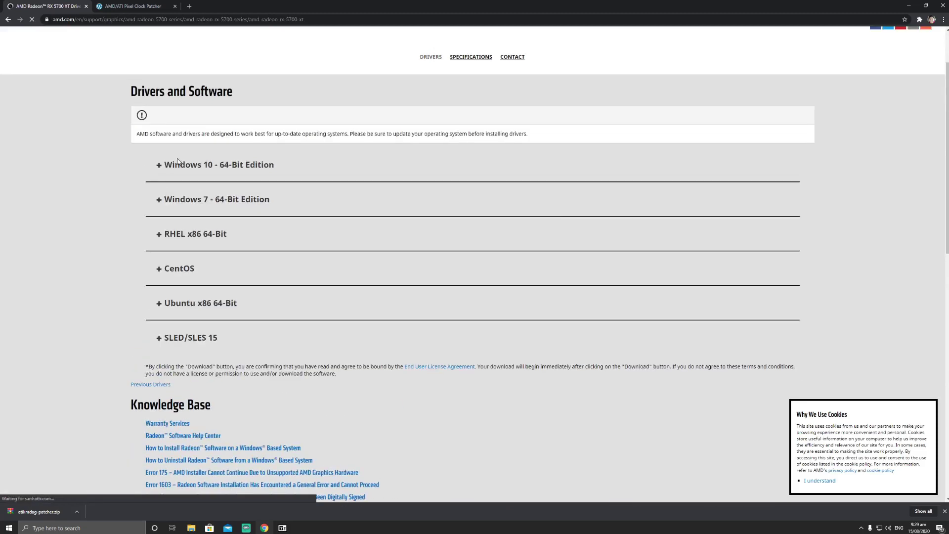
click(197, 167)
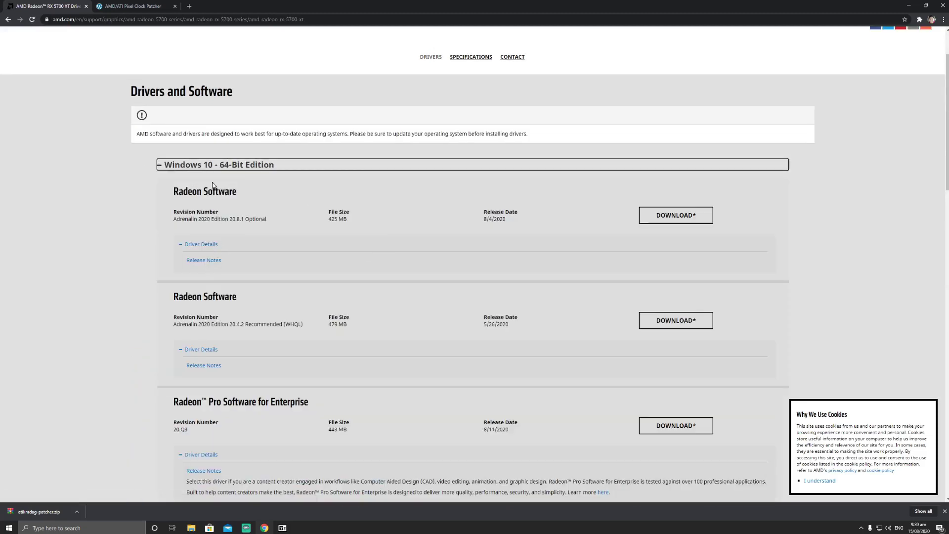
Step: Open the Previous Drivers page for the RX 5700 XT and expand its Windows 10 - 64-Bit Edition section
scroll(213, 182, down, 5)
scroll(213, 192, down, 3)
scroll(180, 278, down, 4)
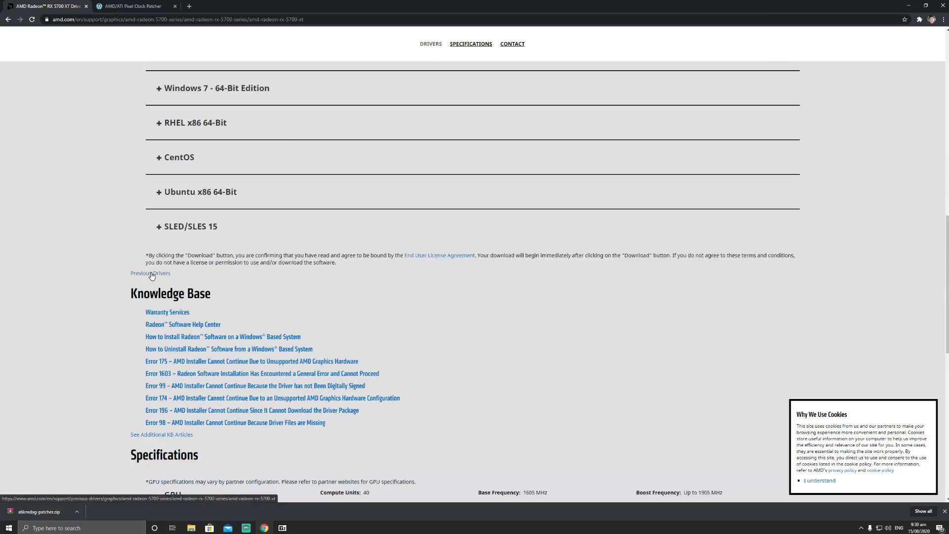
click(151, 275)
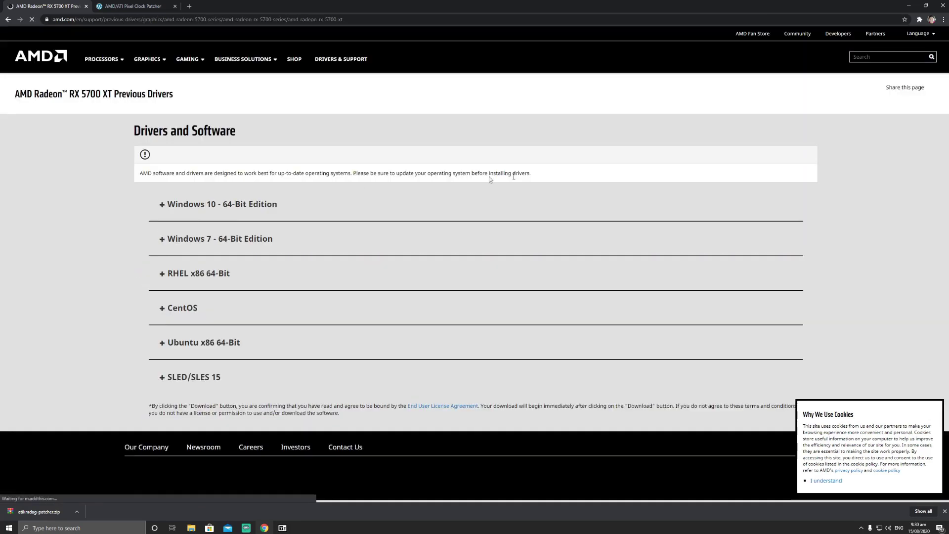
click(271, 212)
Step: Locate the Adrenalin 2020 Edition 20.2.2 Recommended (WHQL) driver and highlight its entry, revision number and release date
scroll(380, 232, down, 12)
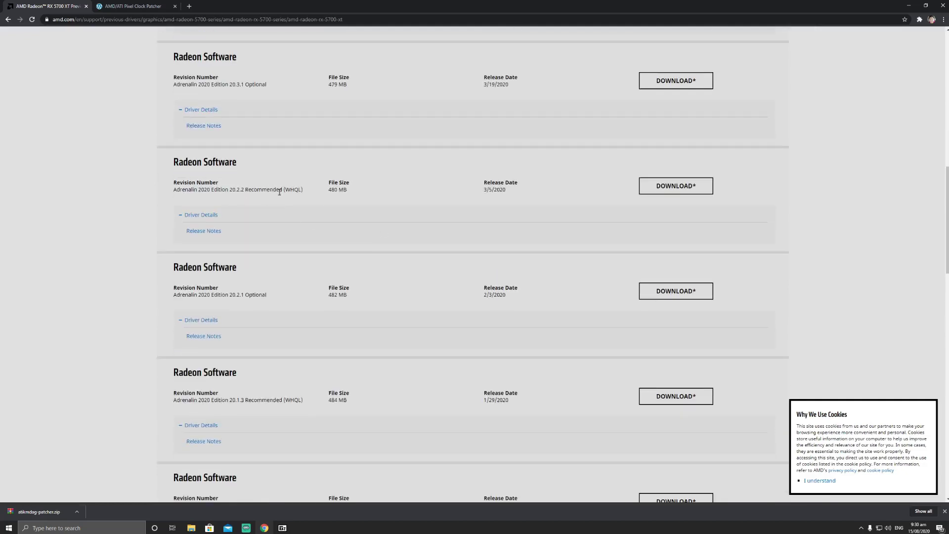
drag(172, 160, 710, 246)
drag(198, 190, 231, 190)
click(243, 188)
drag(504, 190, 485, 190)
click(576, 188)
Step: Examine the other previous Radeon Software releases listed for Windows 10 64-bit
scroll(462, 222, up, 5)
scroll(461, 222, up, 6)
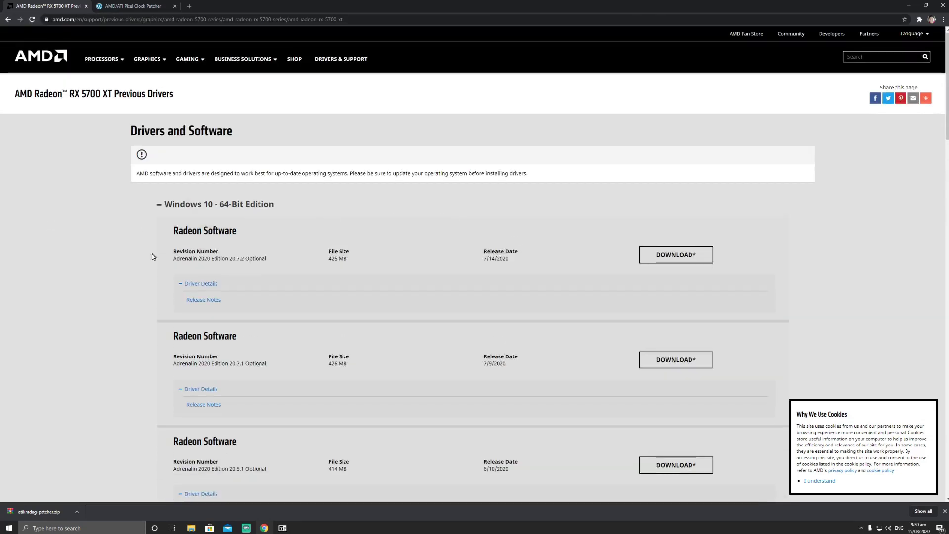
scroll(159, 297, down, 8)
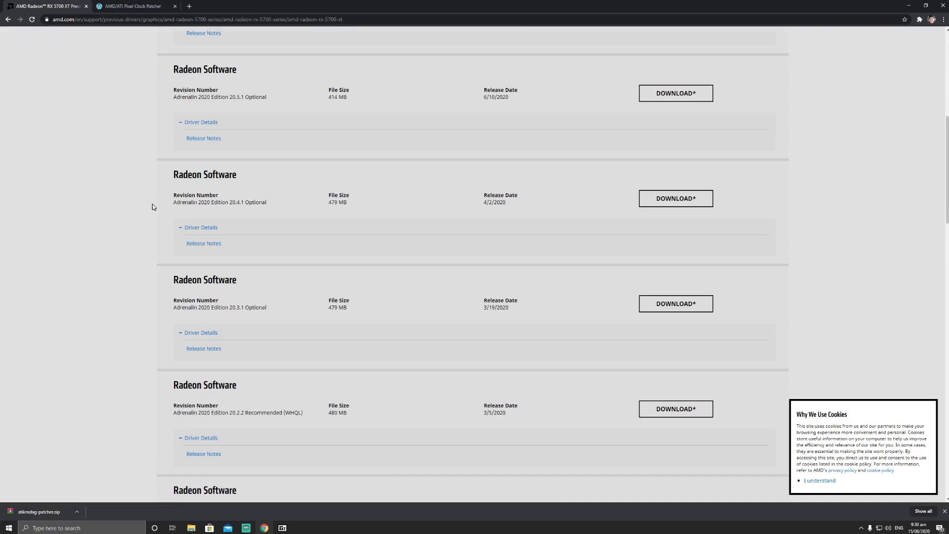
scroll(155, 205, down, 3)
scroll(200, 197, up, 3)
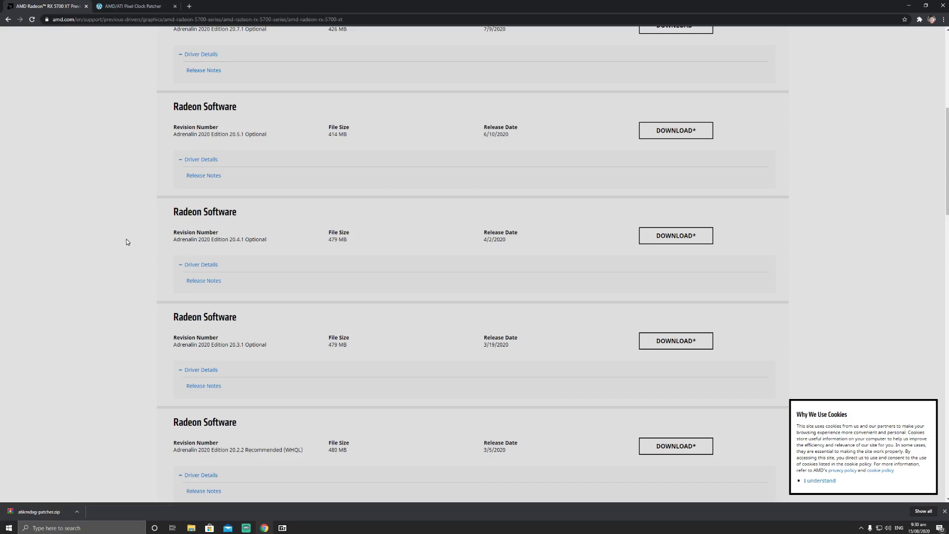
scroll(130, 239, down, 1)
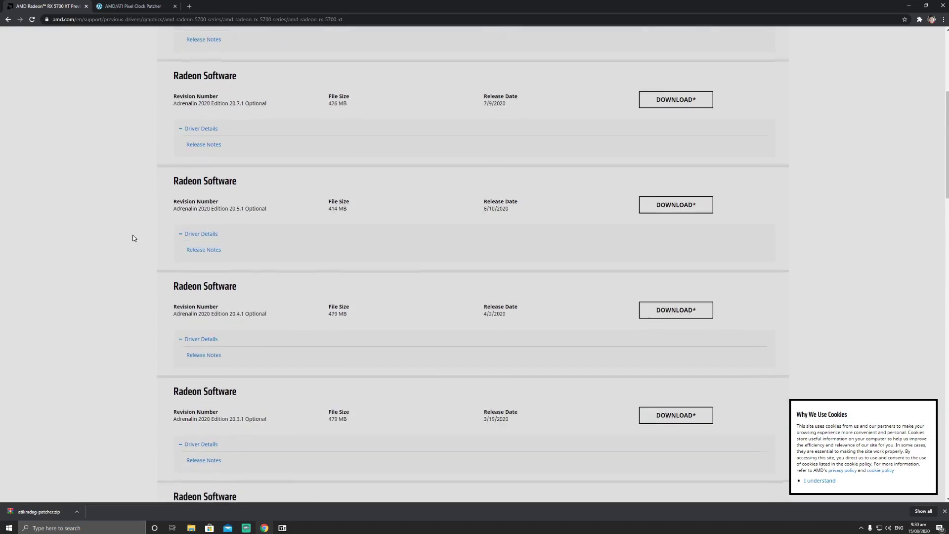
scroll(132, 236, up, 6)
Step: Return to the RX 5700 XT drivers page, expand Windows 7 - 64-Bit Edition and look over the page
click(7, 20)
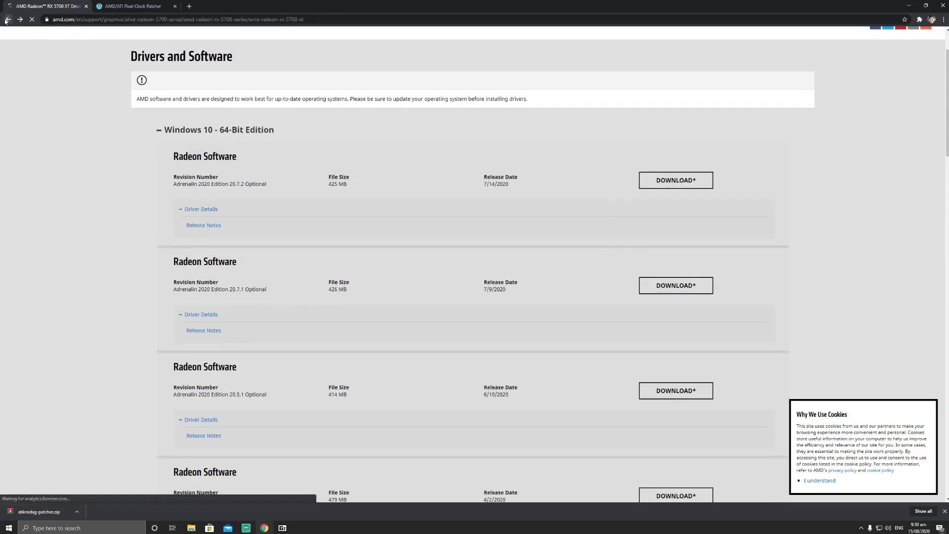
click(216, 76)
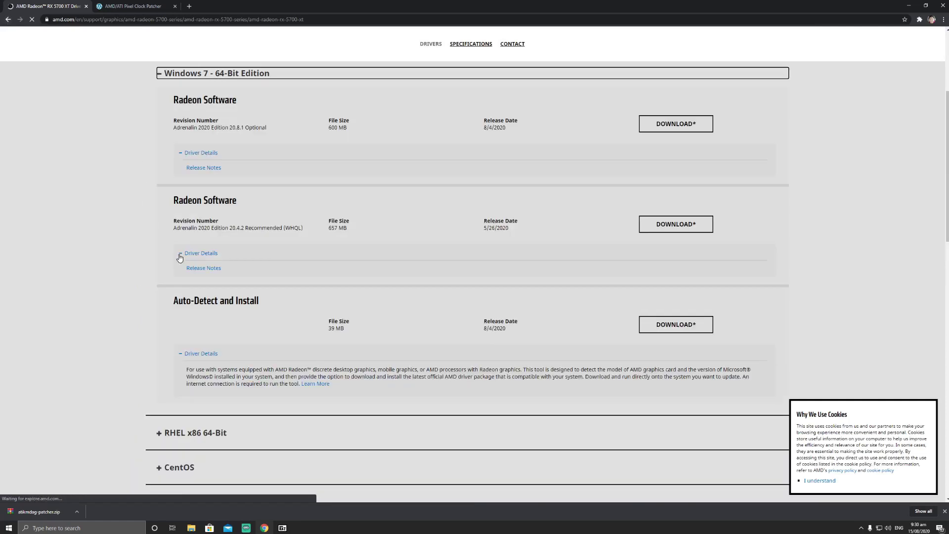
scroll(238, 228, down, 9)
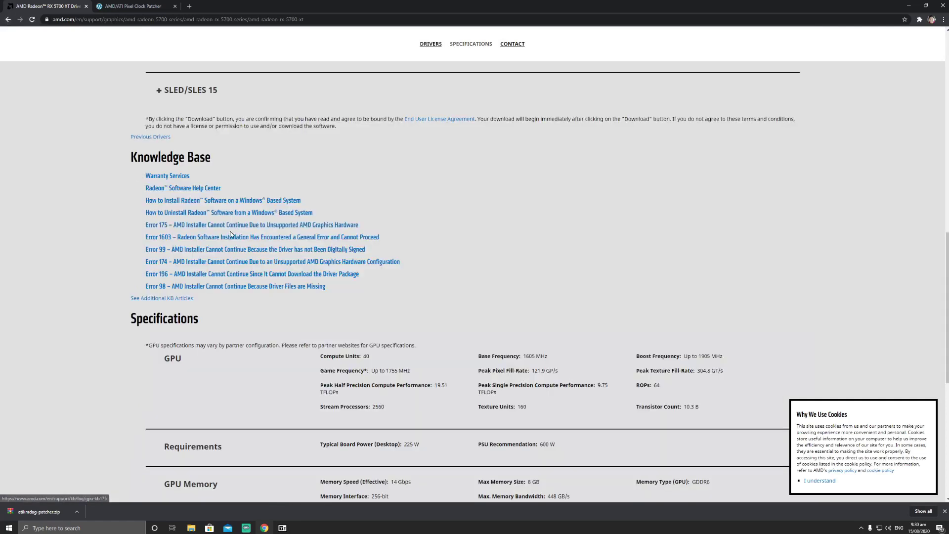
scroll(231, 234, up, 9)
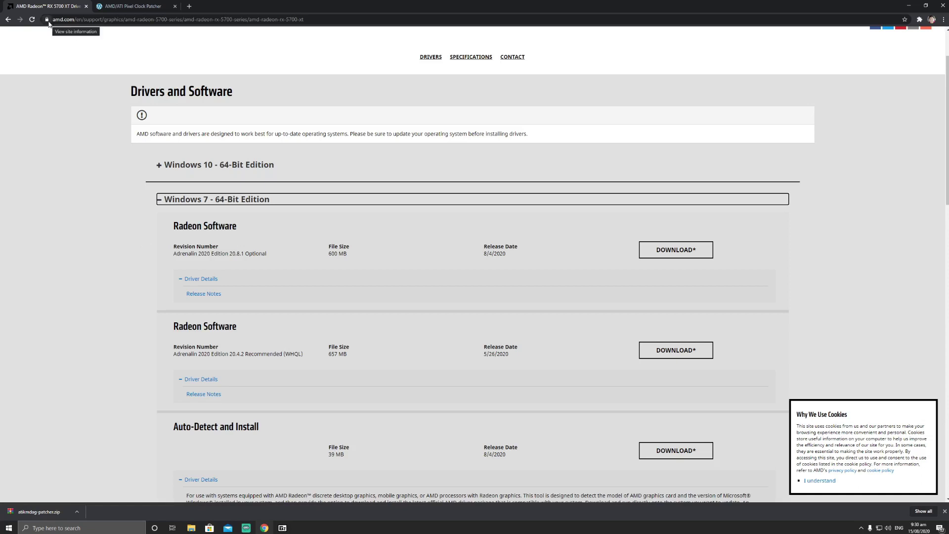
Step: Minimize Chrome and launch AMD Radeon Software by searching Windows for "amd"
click(908, 6)
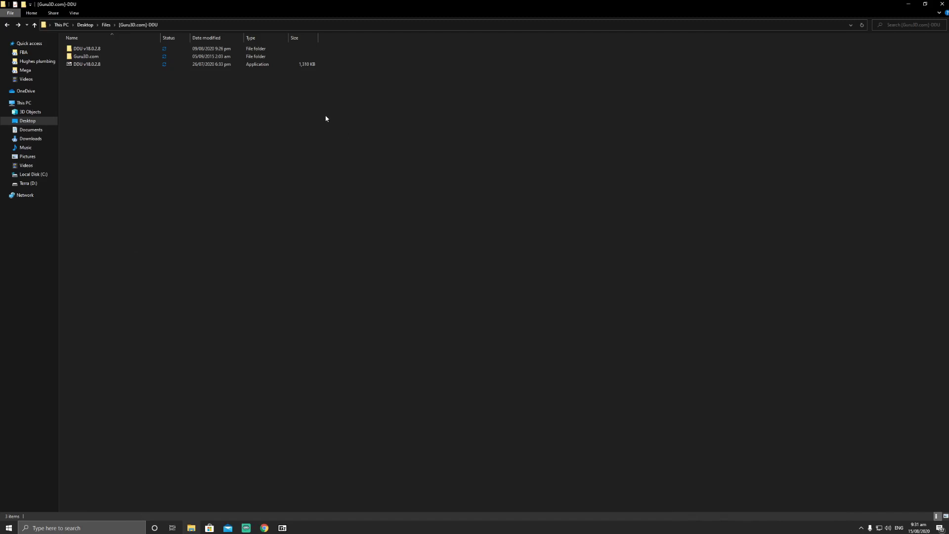
click(263, 527)
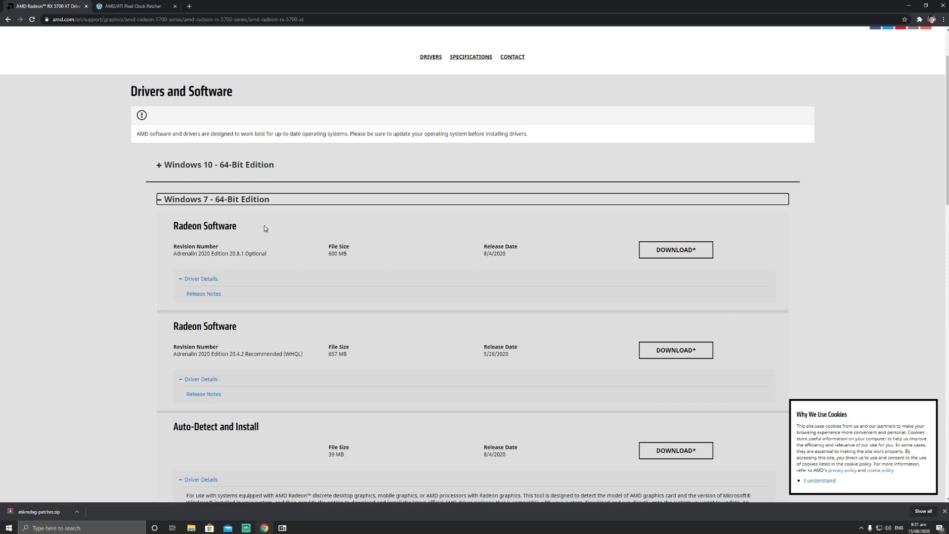
click(908, 6)
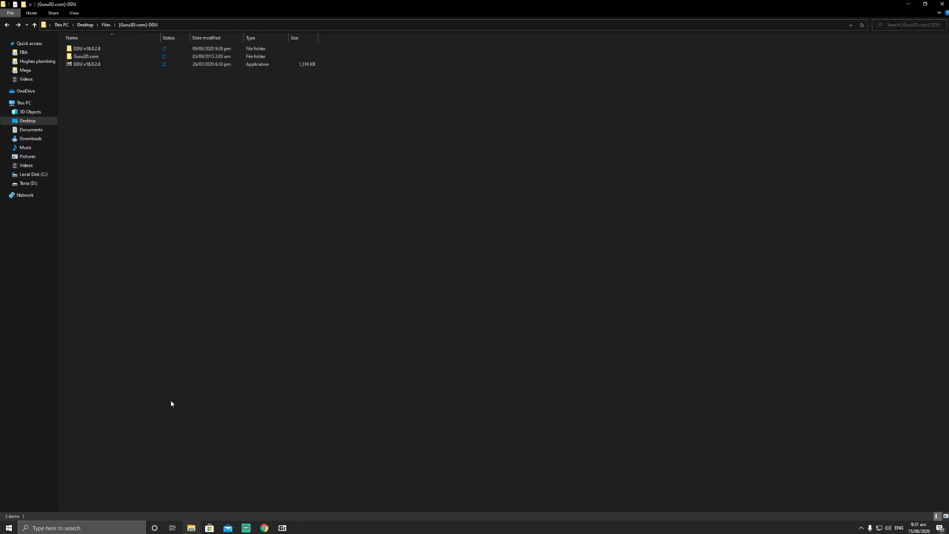
key(super)
text(amd)
key(Return)
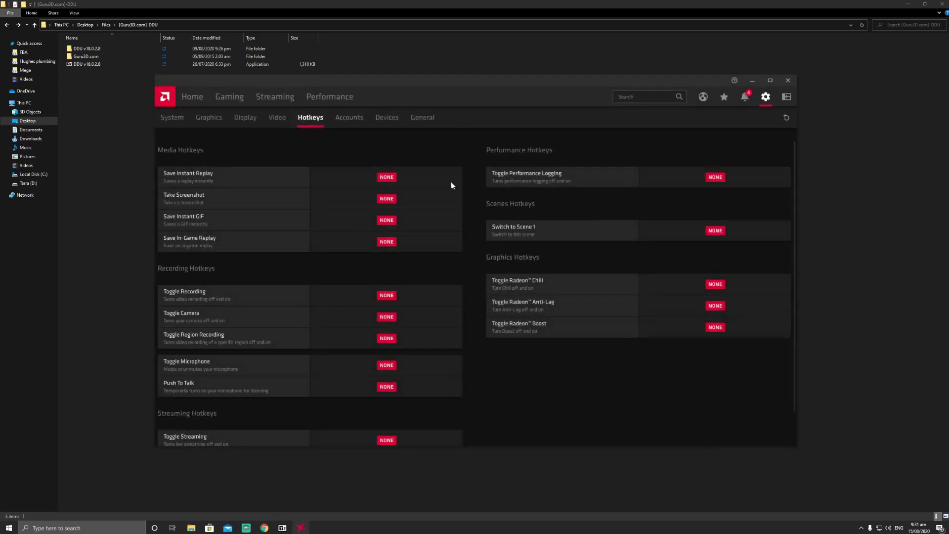
Step: Review the General settings of Radeon Software and view the Display settings
click(431, 121)
scroll(683, 262, down, 3)
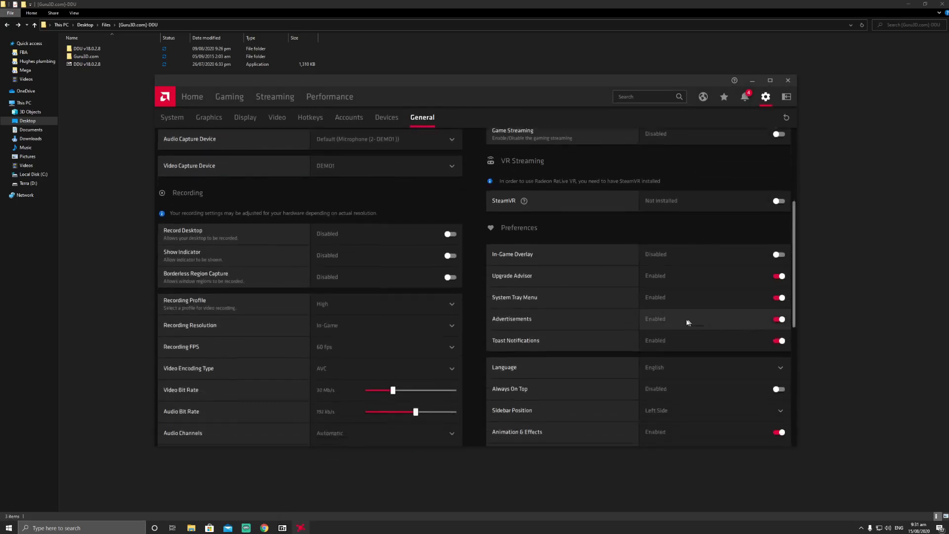
scroll(686, 323, down, 2)
scroll(283, 140, up, 5)
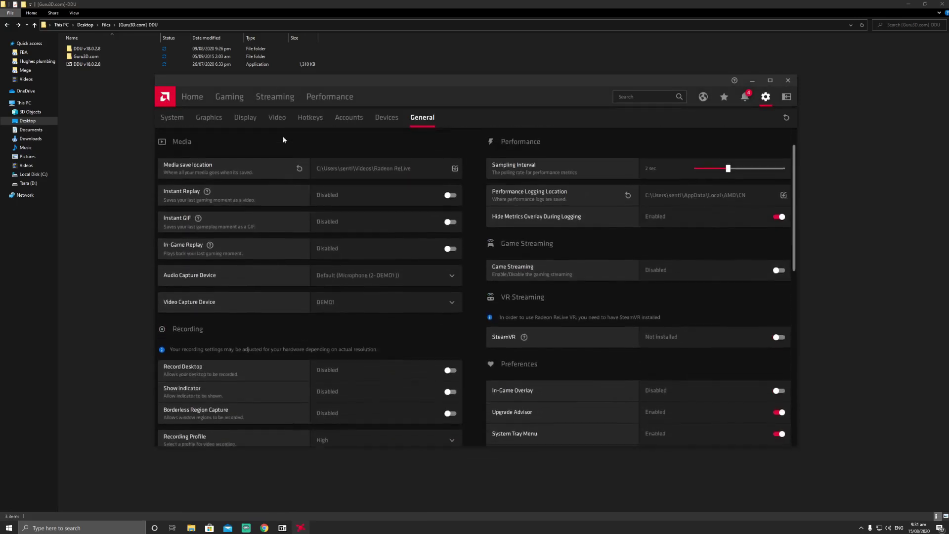
click(245, 118)
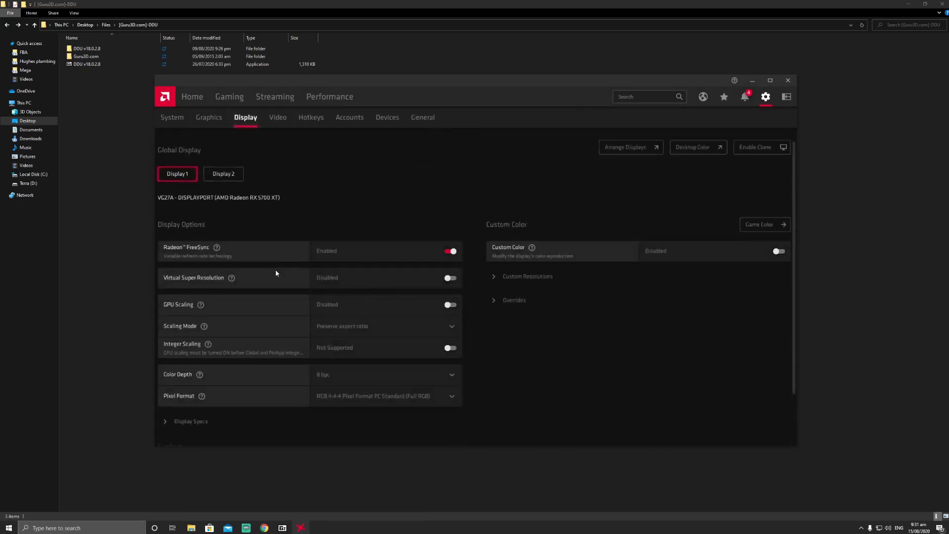
Step: Examine the Global Graphics settings for the RX 5700 XT, including the expanded Advanced options
click(209, 118)
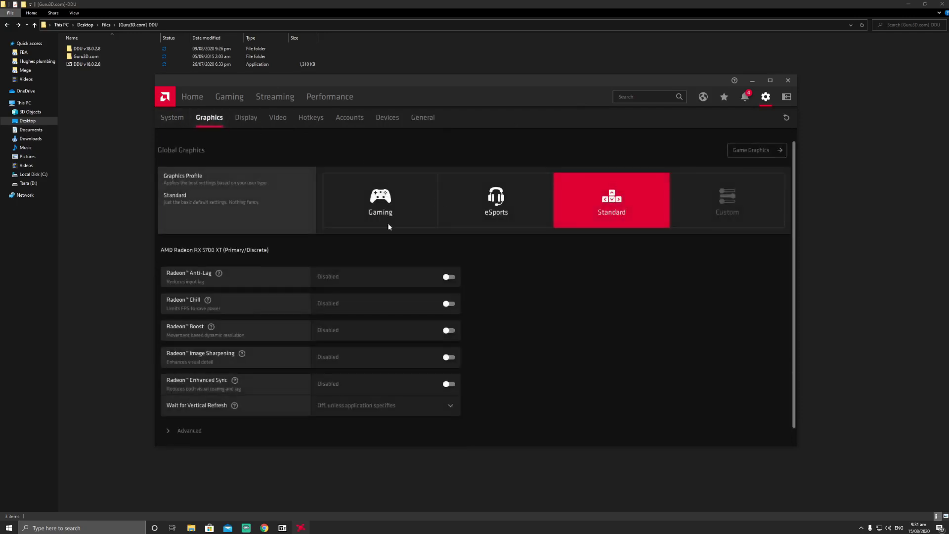
scroll(398, 331, down, 1)
click(168, 414)
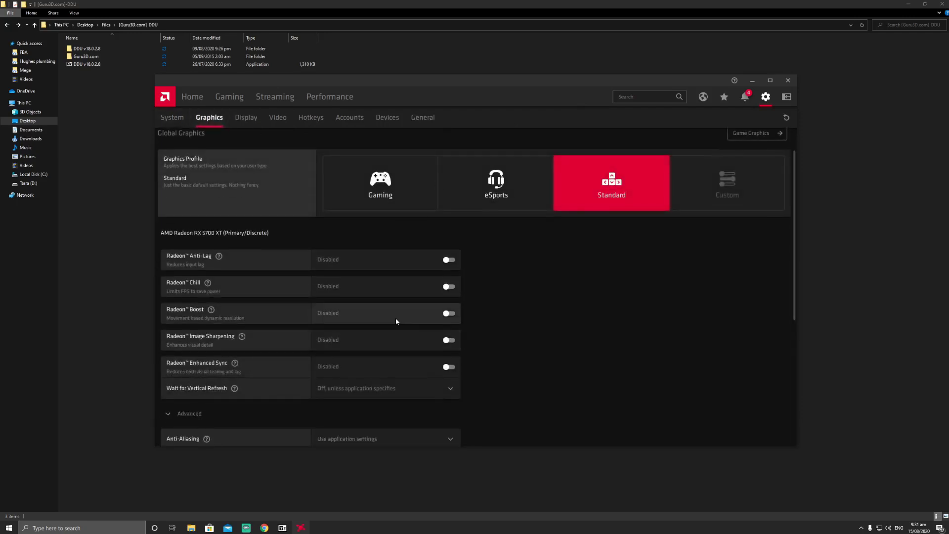
scroll(396, 321, down, 5)
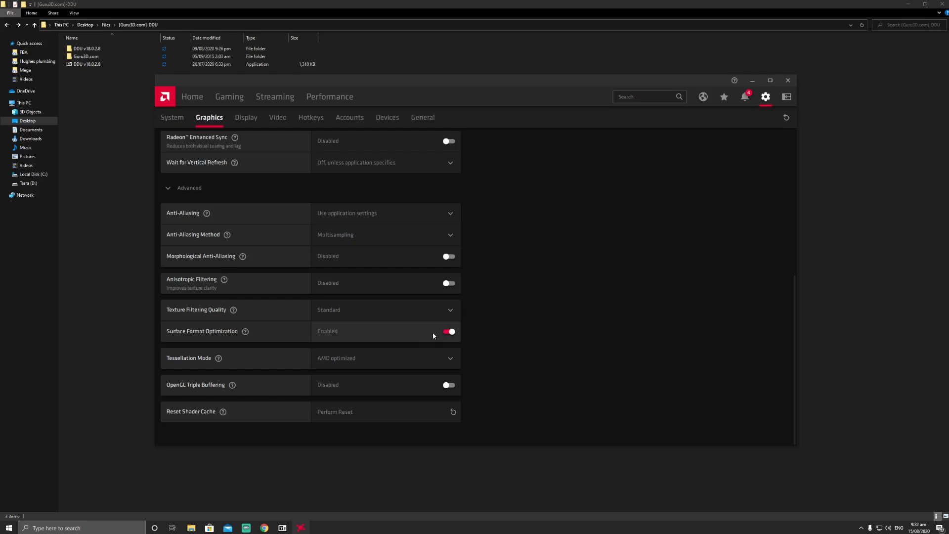
scroll(508, 327, up, 5)
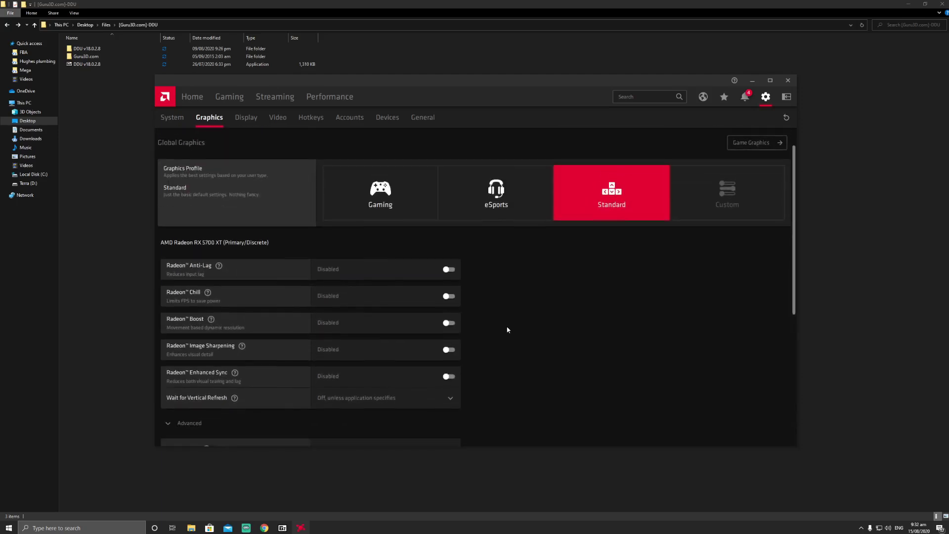
scroll(507, 329, down, 5)
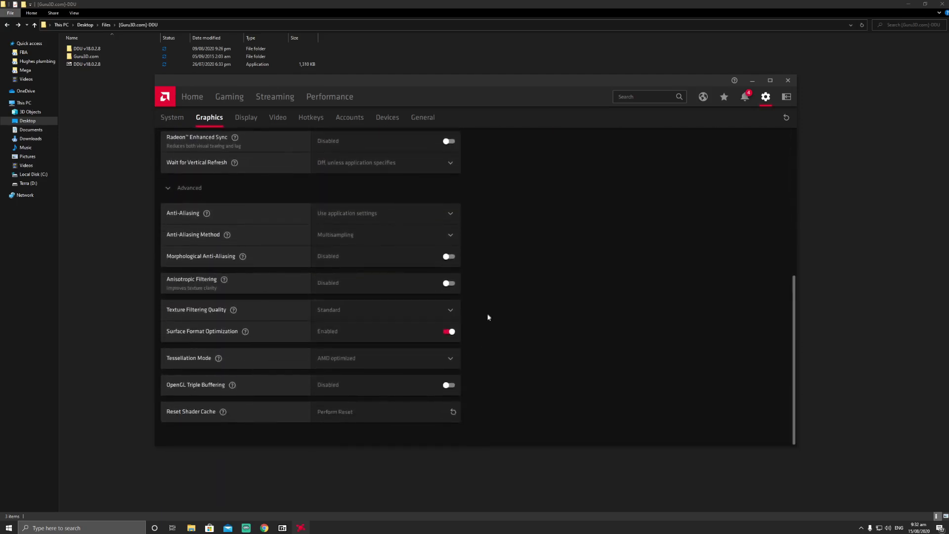
scroll(532, 326, up, 5)
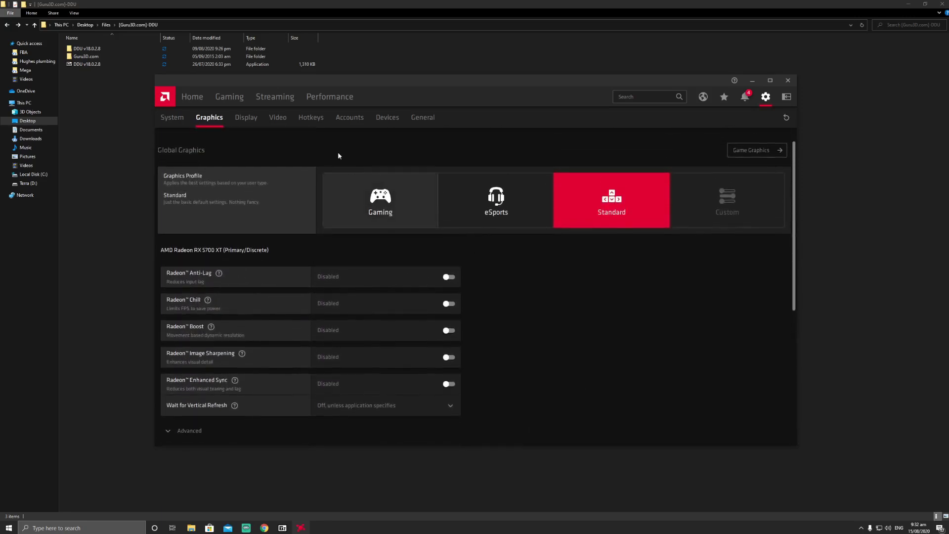
Step: Glance at the Streaming and Gaming pages, and open the settings for Display 2
click(270, 99)
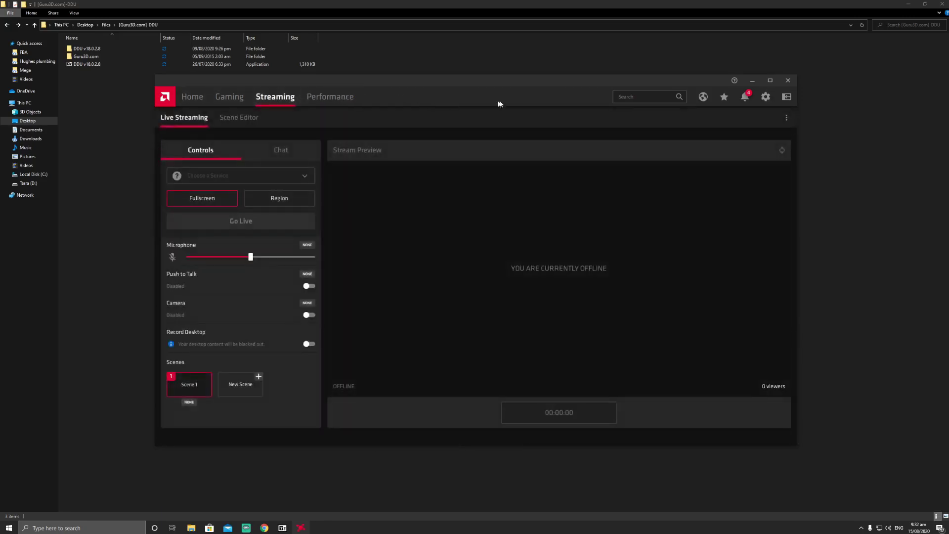
click(229, 96)
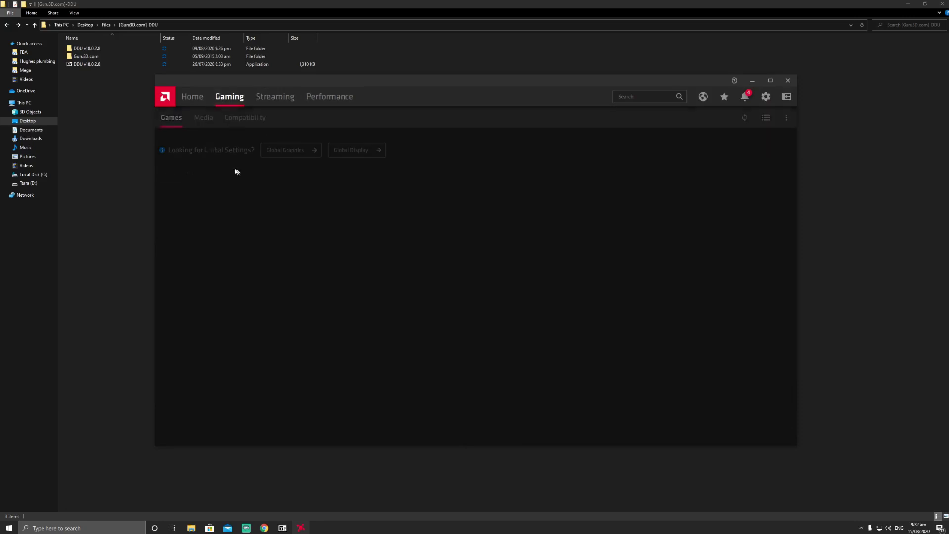
click(765, 97)
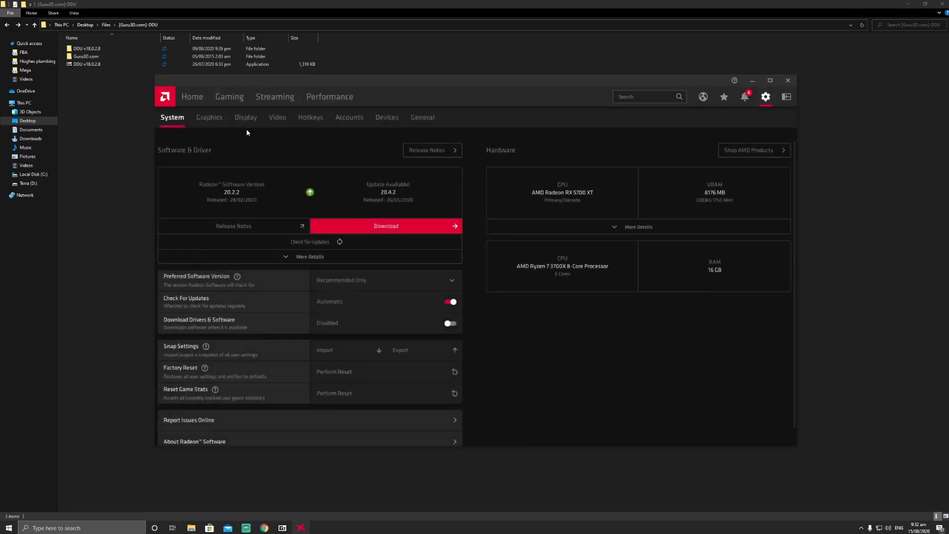
click(238, 121)
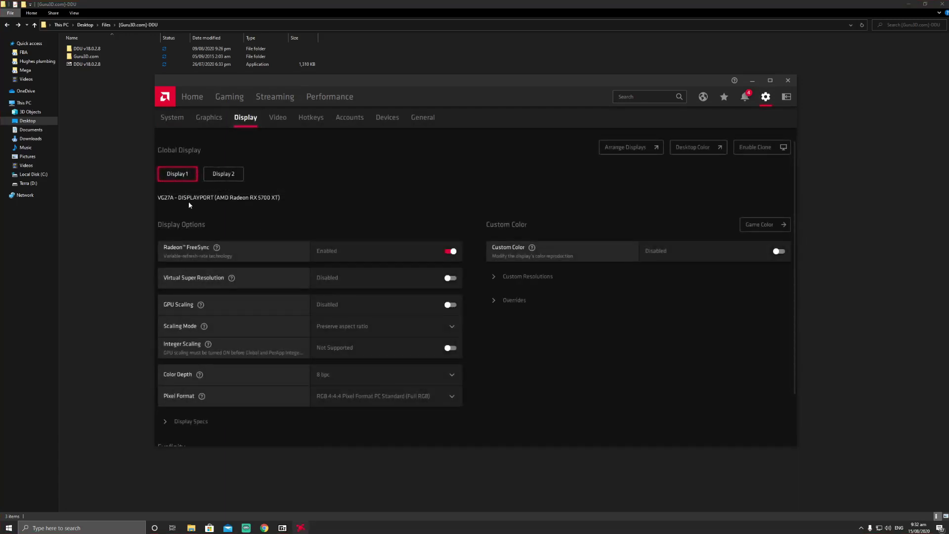
click(225, 175)
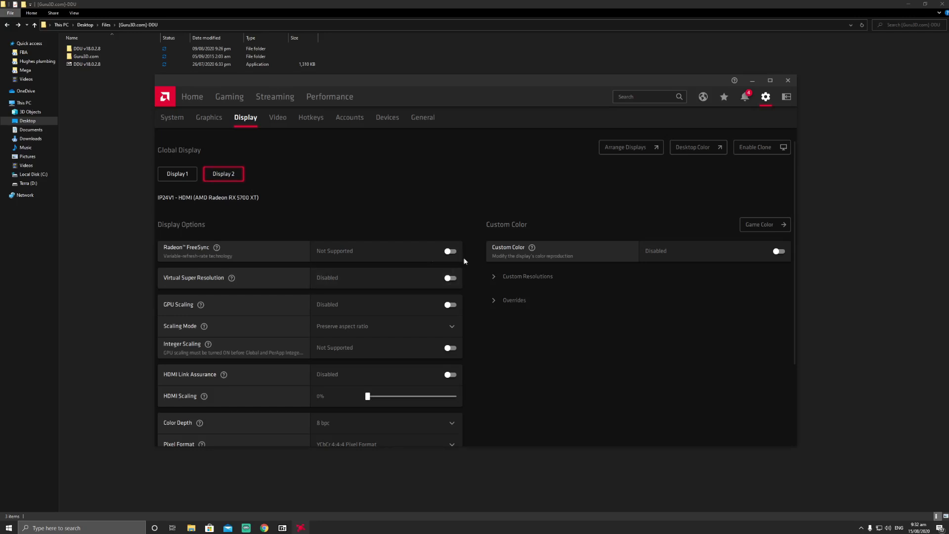
Step: Review the Display 1 settings and the Global Graphics settings, including the expanded Advanced options
click(188, 177)
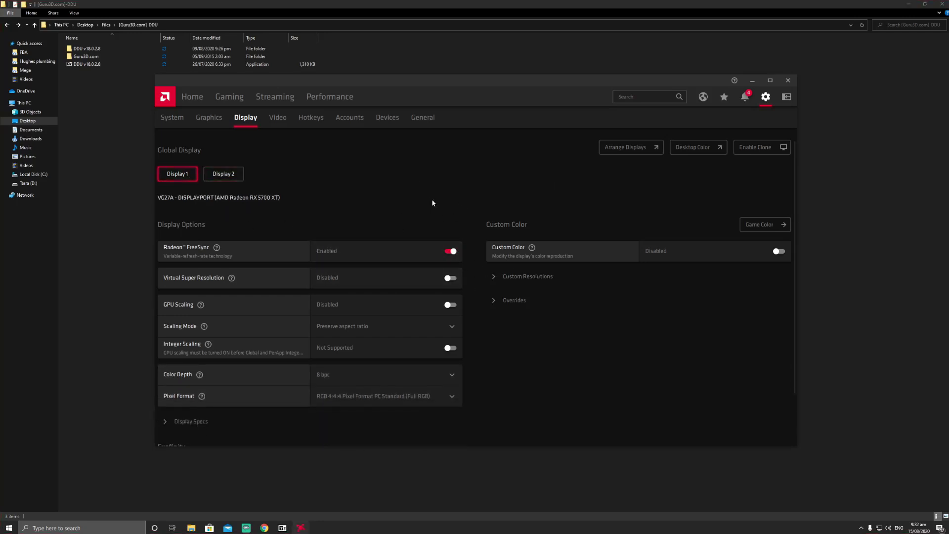
scroll(345, 340, down, 2)
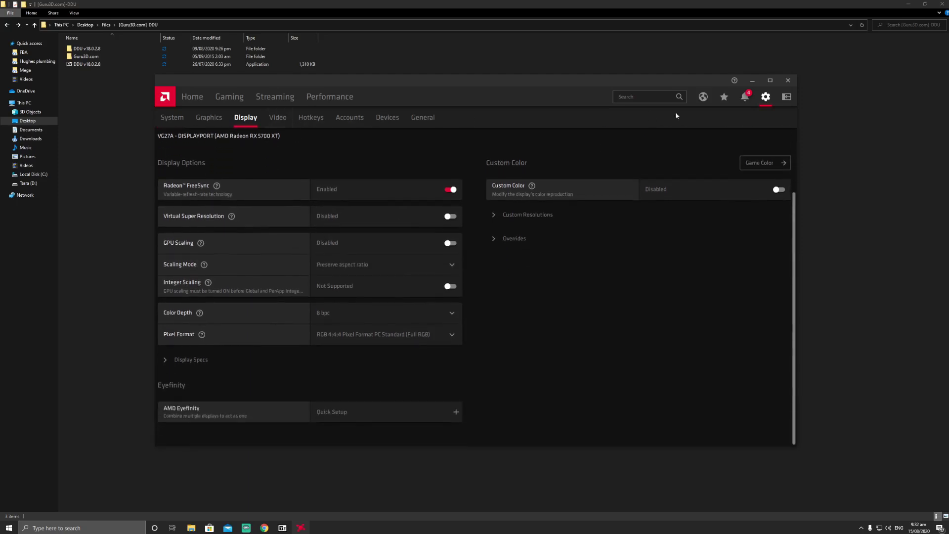
click(208, 118)
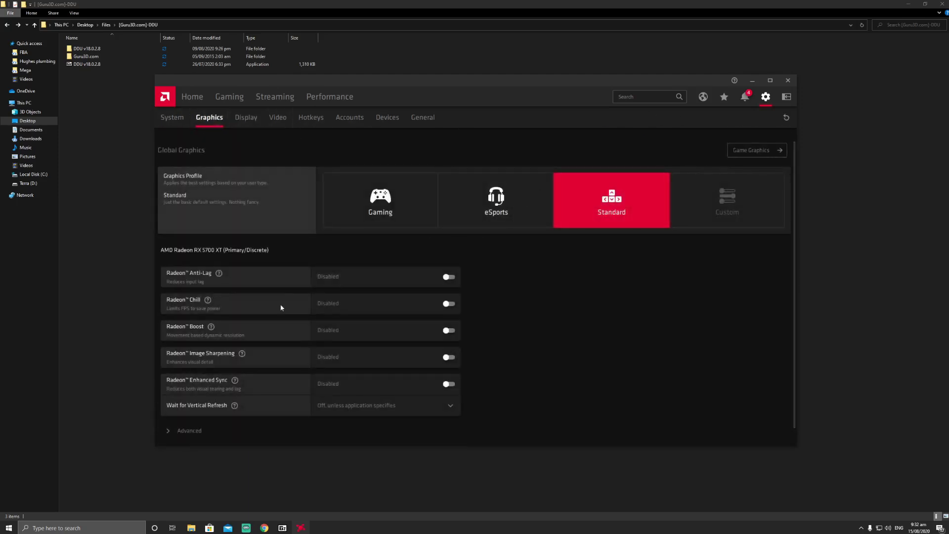
scroll(281, 307, down, 1)
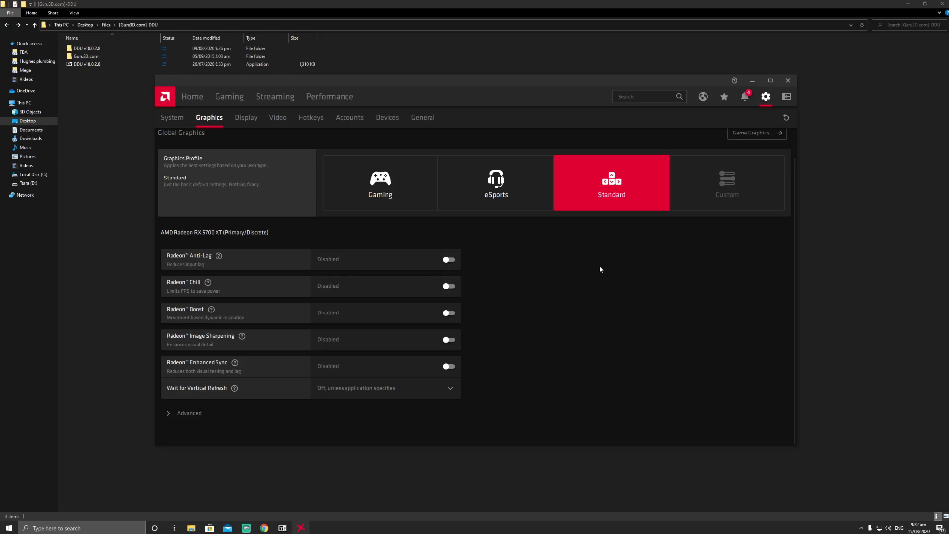
click(182, 418)
scroll(566, 302, down, 5)
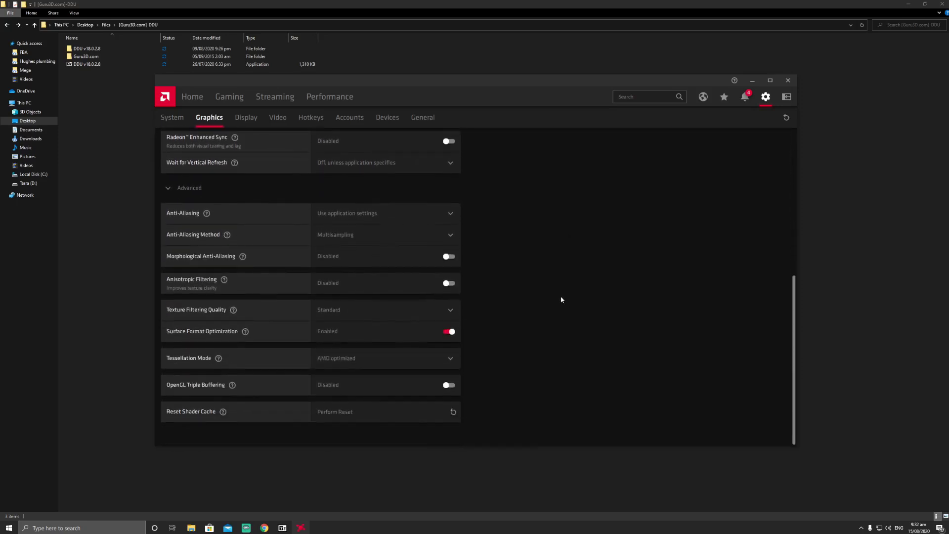
scroll(561, 299, up, 5)
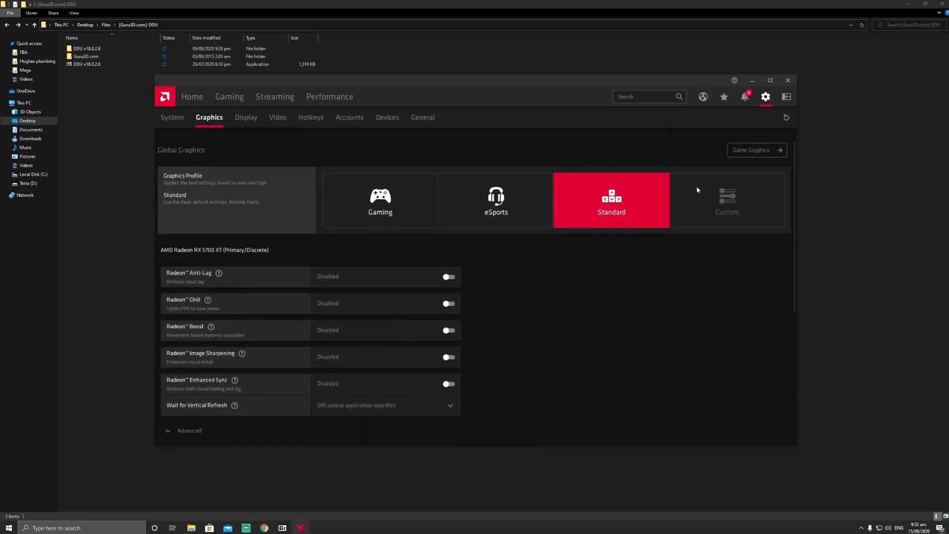
Step: Close Radeon Software, return to the Files folder and open the atikmdag-patcher folder
click(787, 80)
double_click(109, 58)
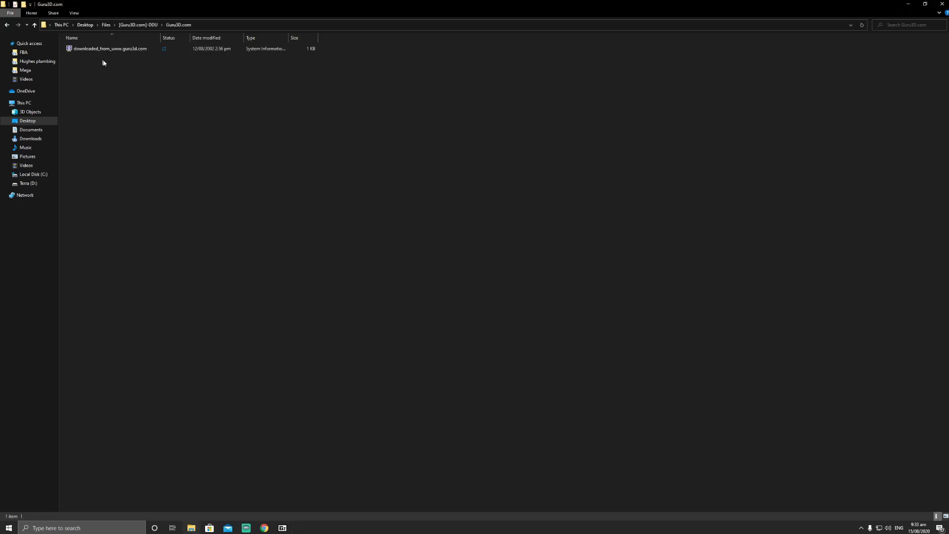
key(BackSpace)
key(BackSpace)
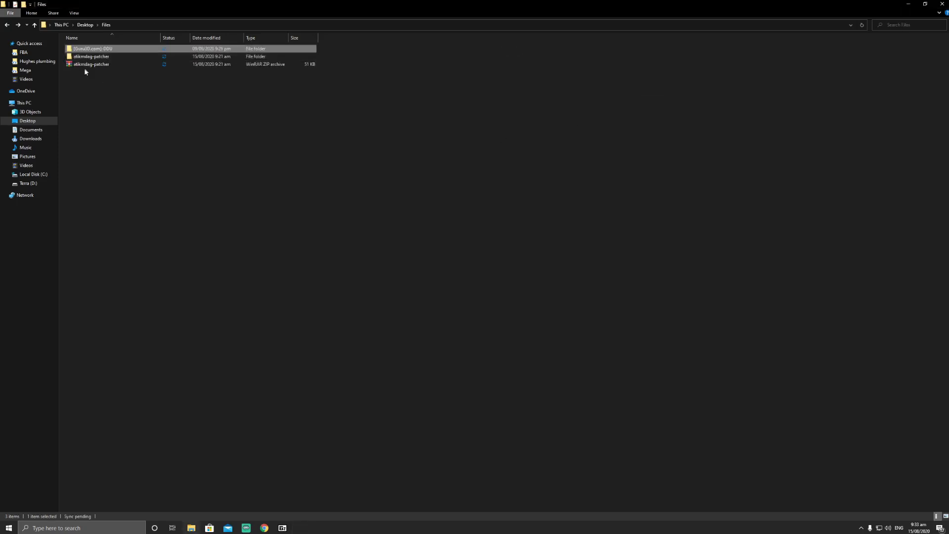
click(82, 58)
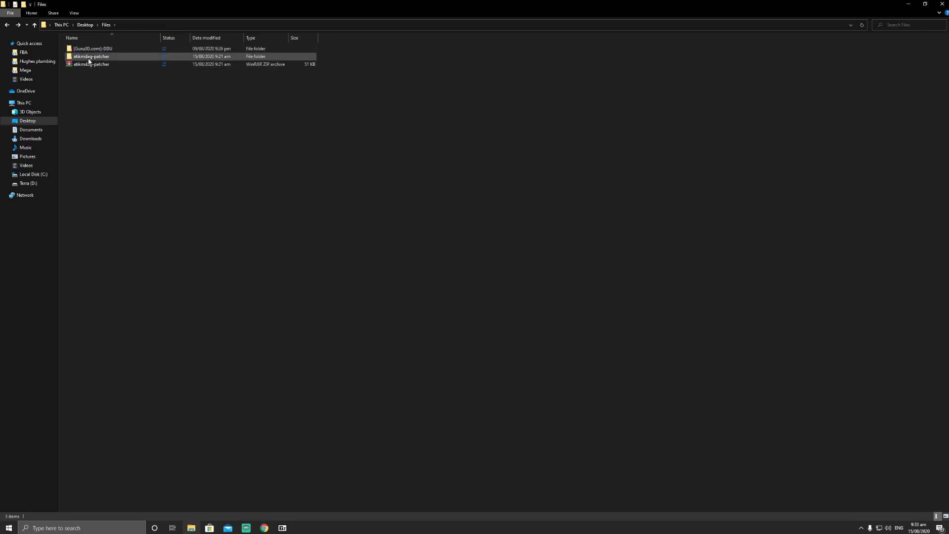
double_click(89, 58)
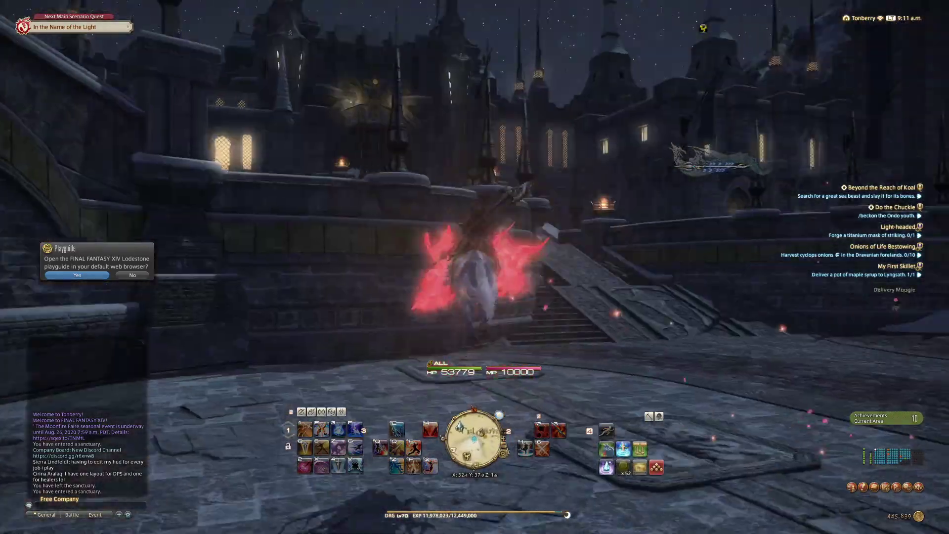
Step: In FINAL FANTASY XIV, ride through the city to the striking dummies and dismount from the Reveling Kamuy
key(space)
drag(946, 119, 642, 238)
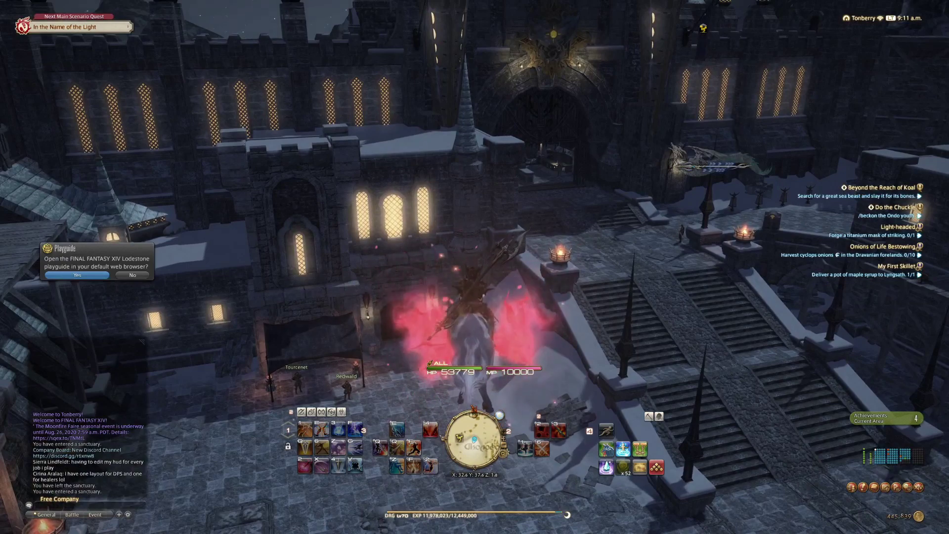
key(w)
key(w)
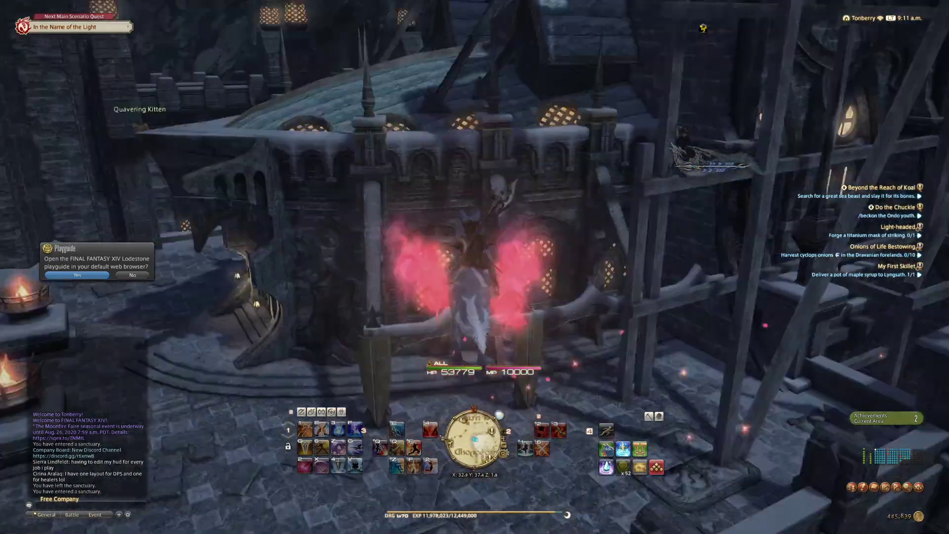
key(w)
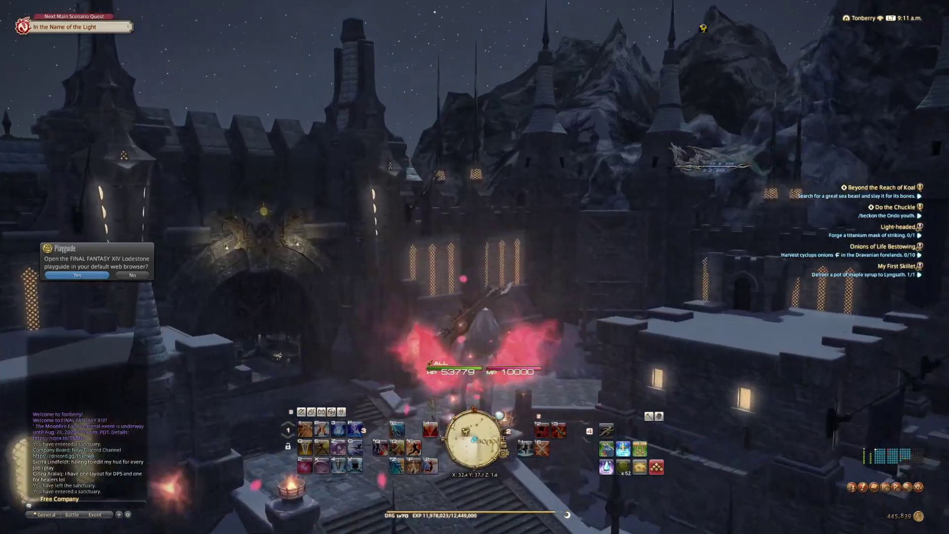
key(w)
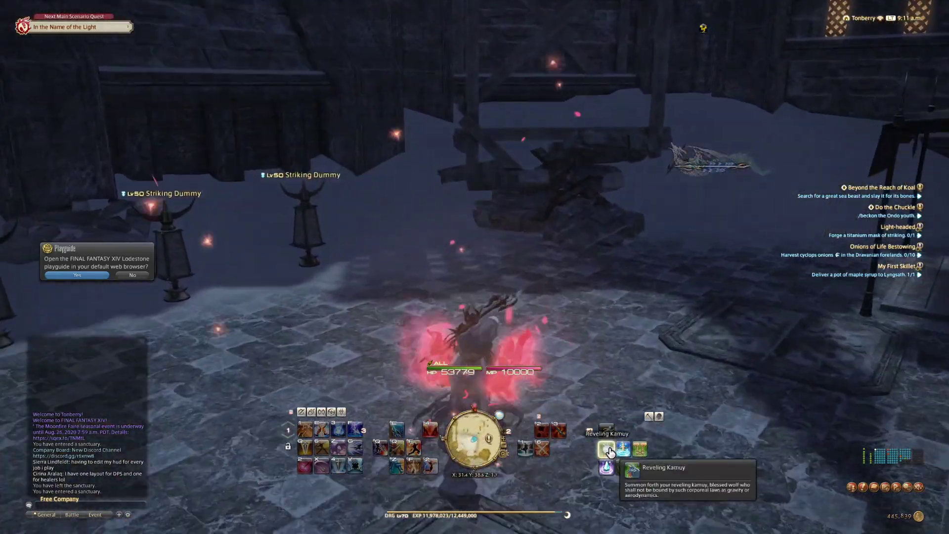
click(609, 451)
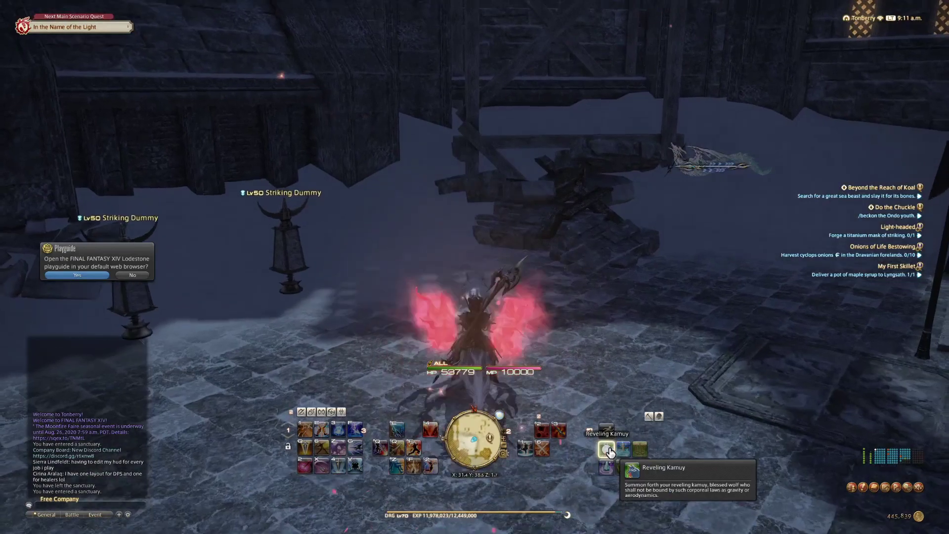
Step: Target a level 50 Striking Dummy and attack it with Disembowel and Chaos Thrust
key(Tab)
key(w)
key(q)
key(q)
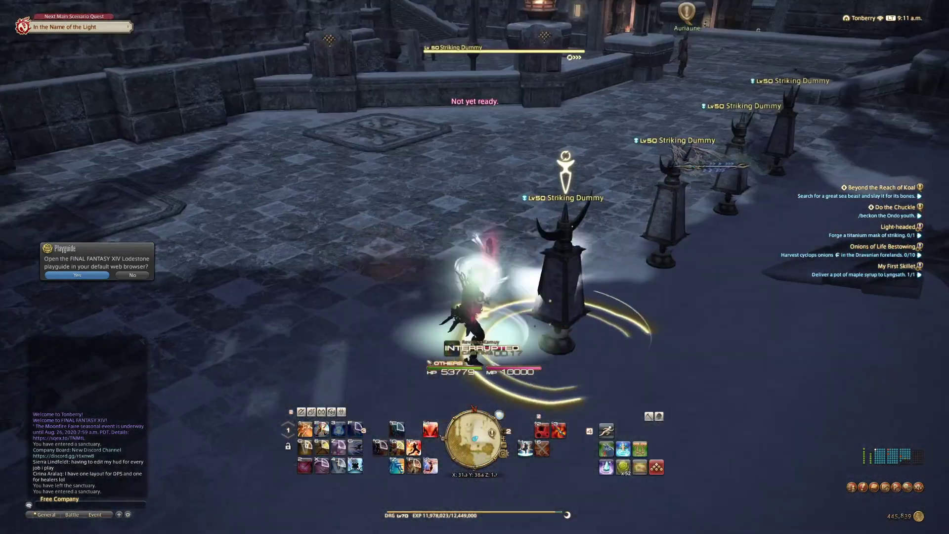
key(e)
key(2)
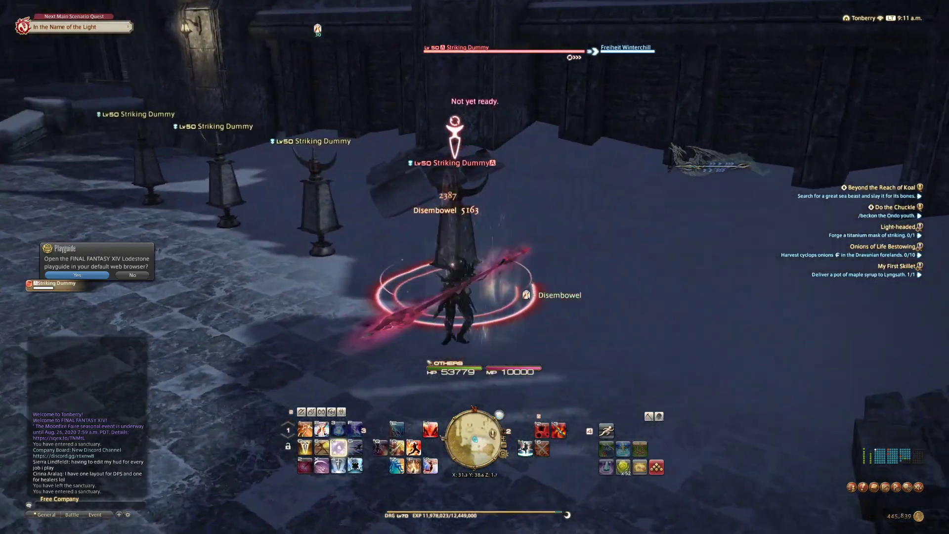
key(z)
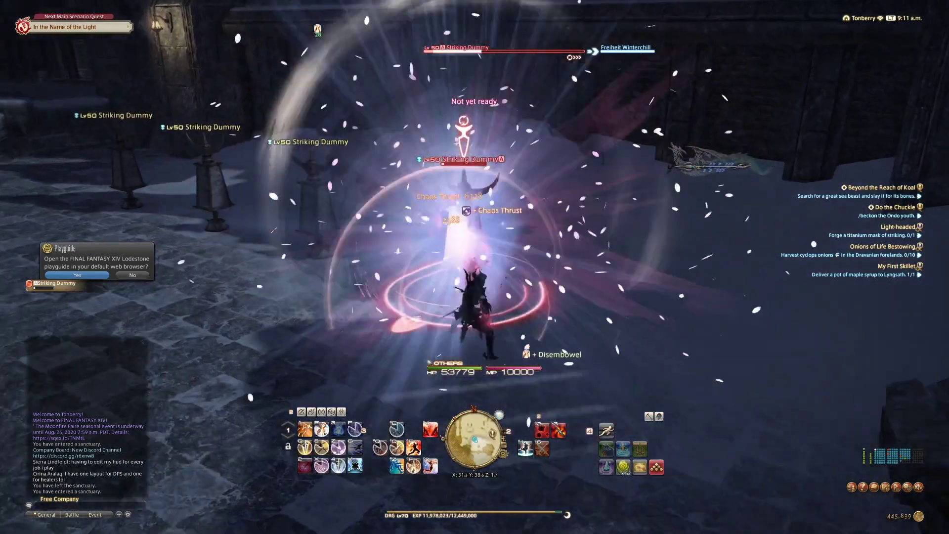
Step: Attack the Striking Dummy with True Thrust, Disembowel and Chaos Thrust, followed by Dragonfire Dive
key(q)
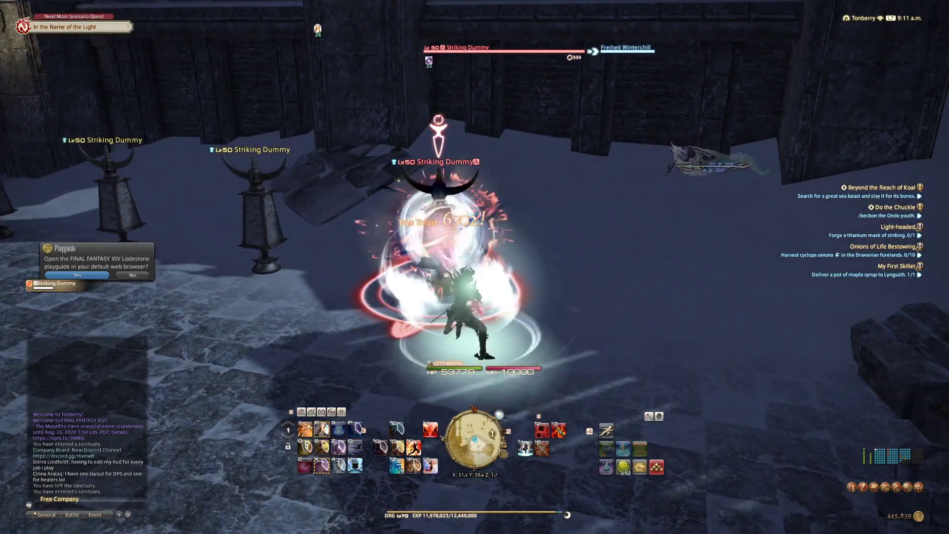
key(v)
key(e)
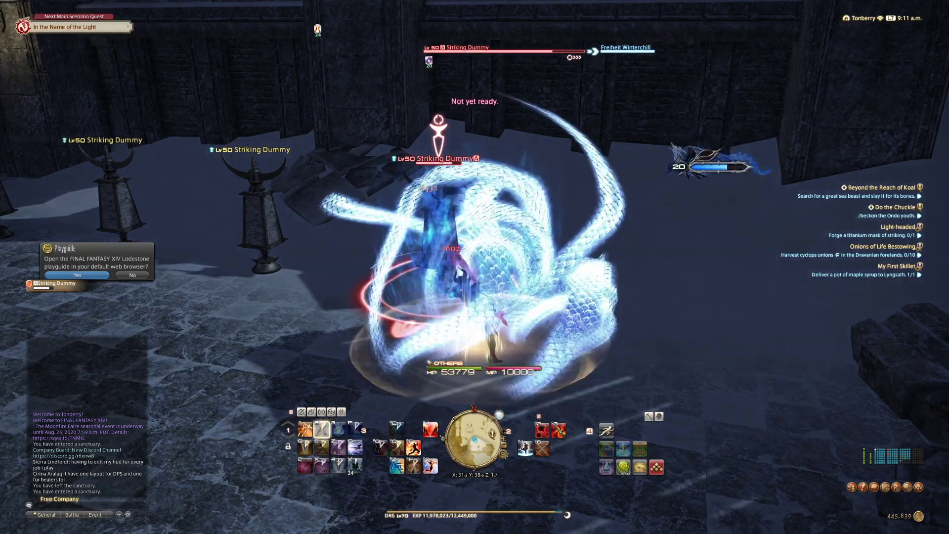
key(e)
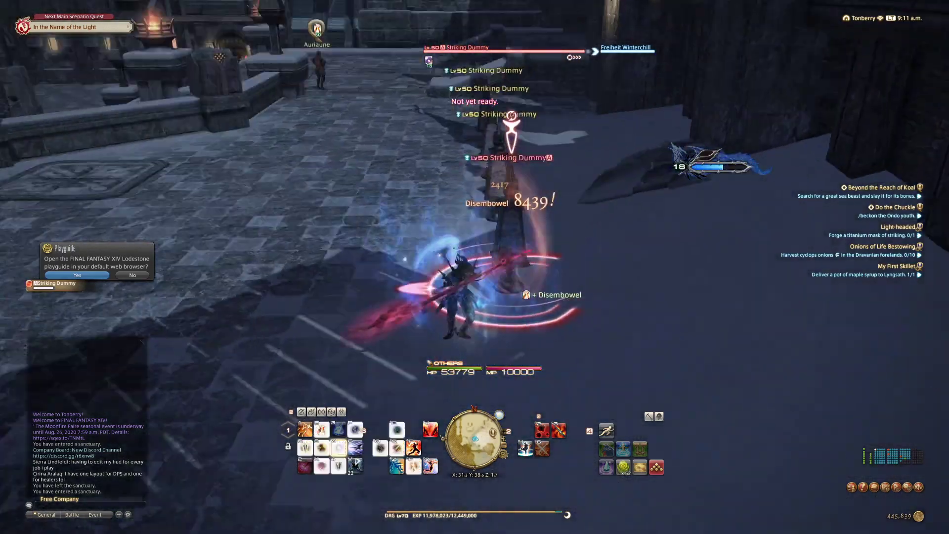
key(z)
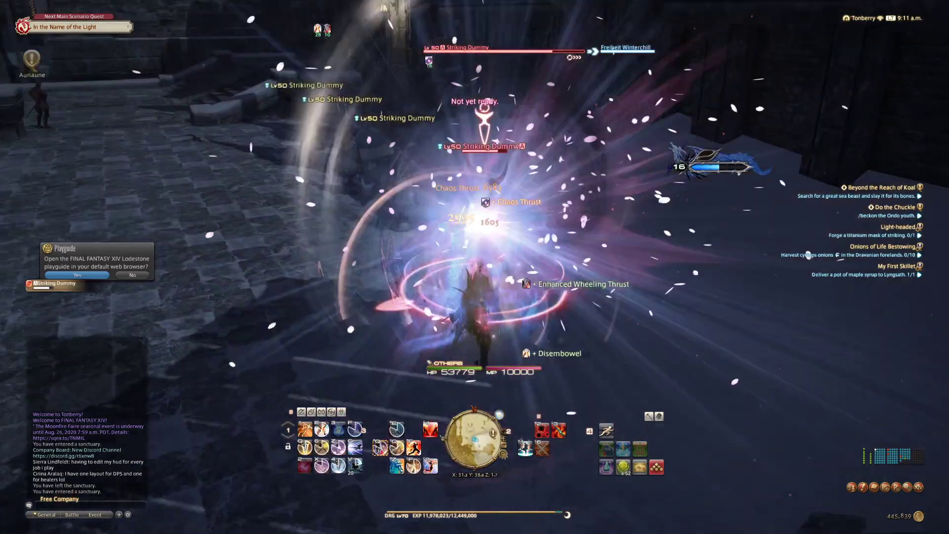
key(shift+q)
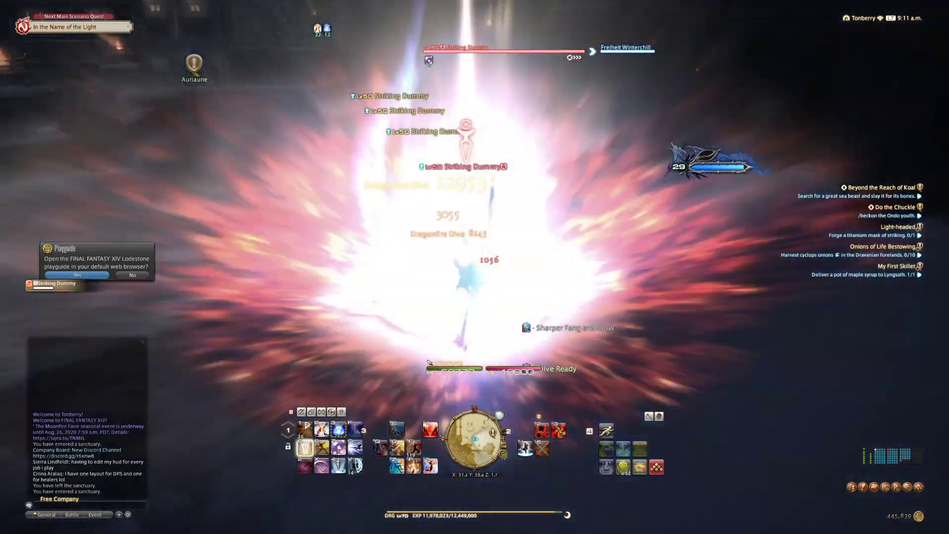
Step: Continue the attack with True Thrust, Mirage Dive, Disembowel, Chaos Thrust, Wheeling Thrust and Spineshatter Dive
key(q)
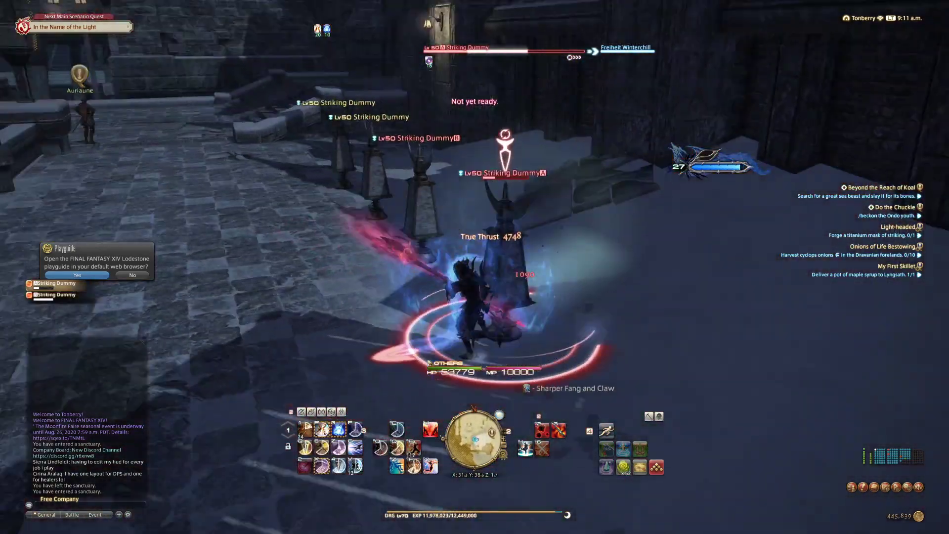
key(3)
key(e)
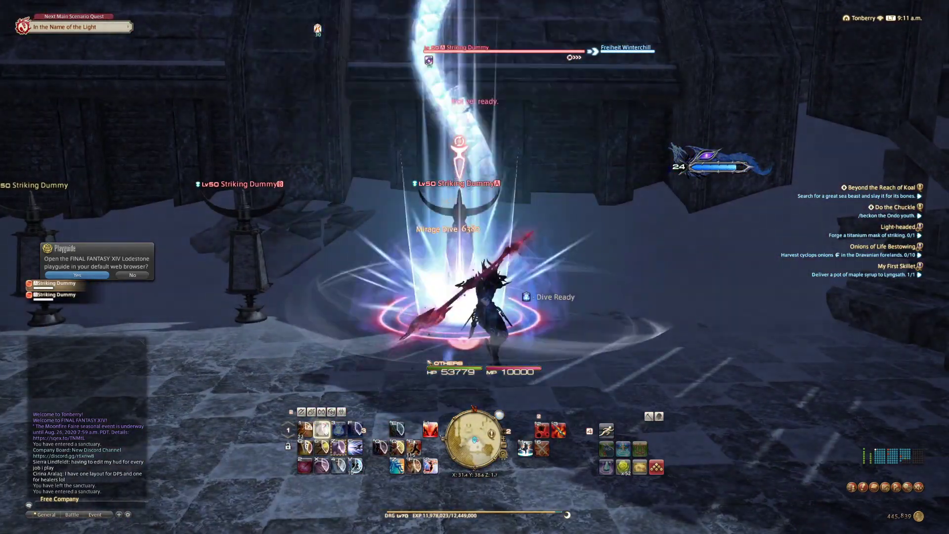
key(z)
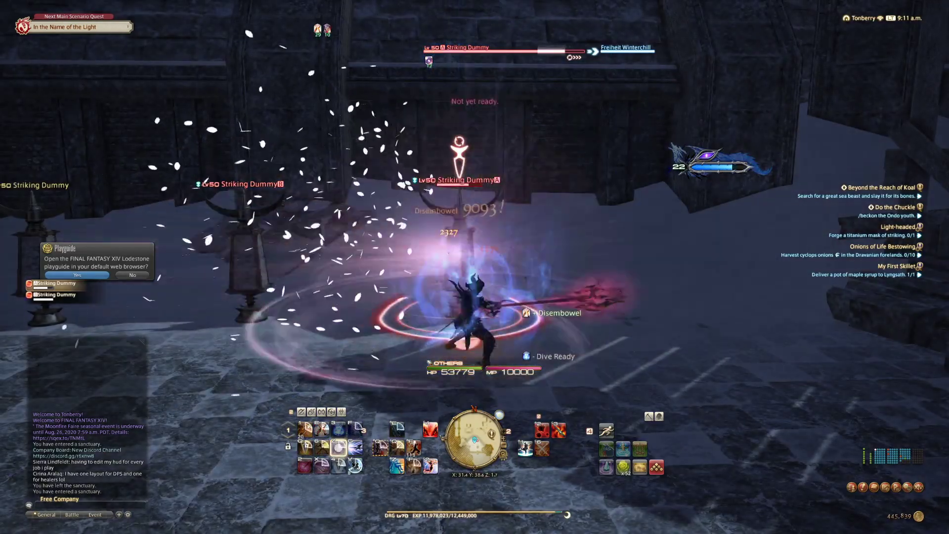
key(z)
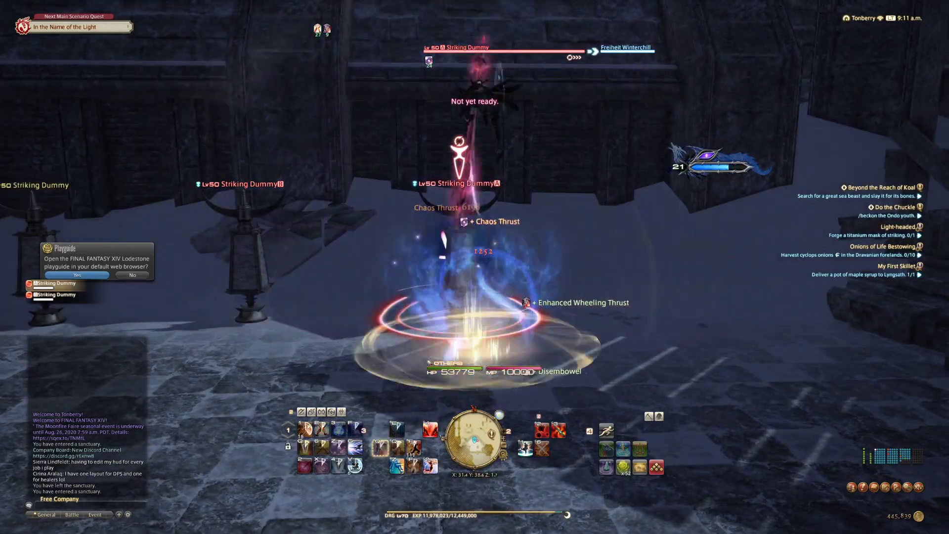
key(shift+z)
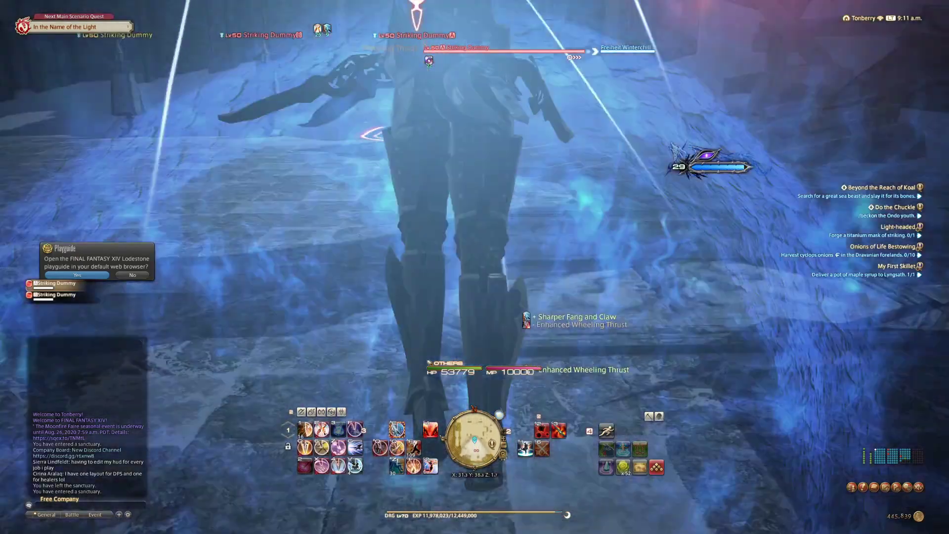
key(shift+2)
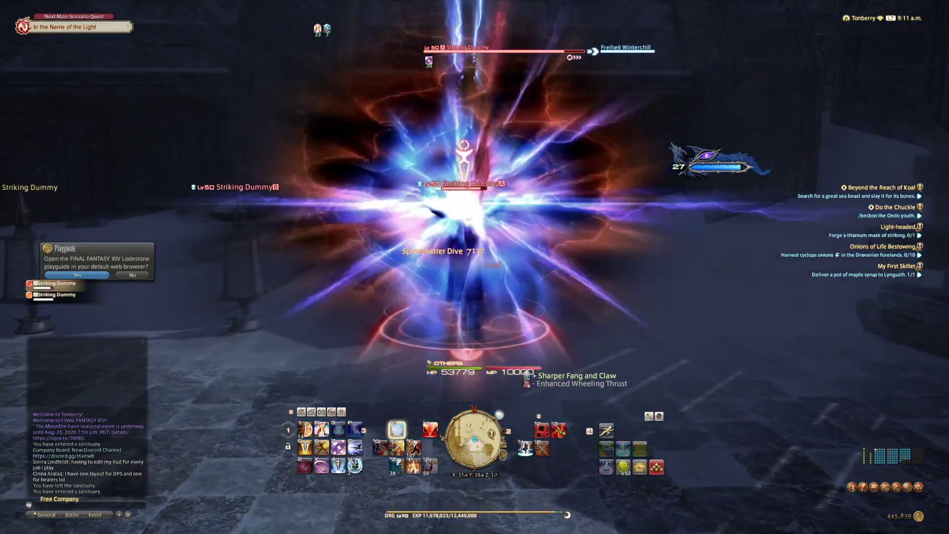
key(shift+e)
Step: Run another combo on the Striking Dummy with Disembowel, Chaos Thrust and Wheeling Thrust
key(q)
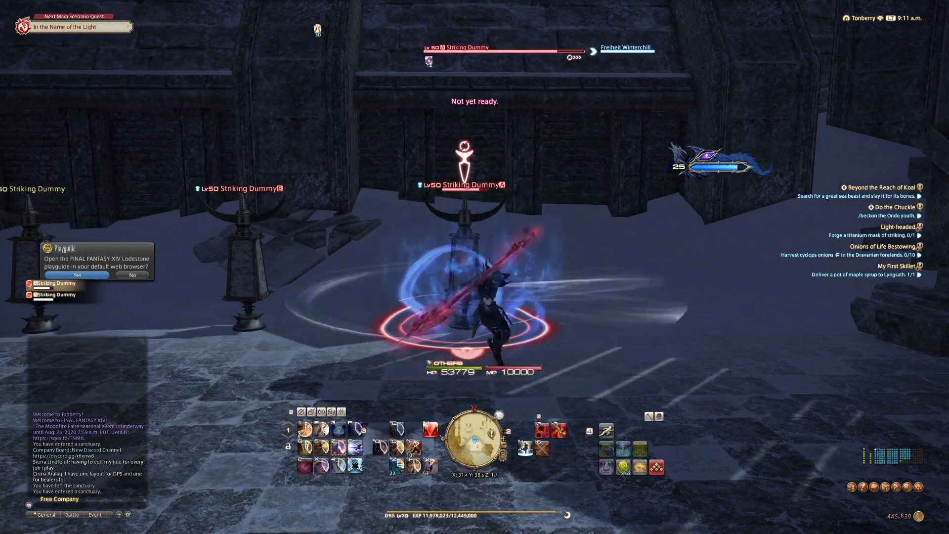
key(z)
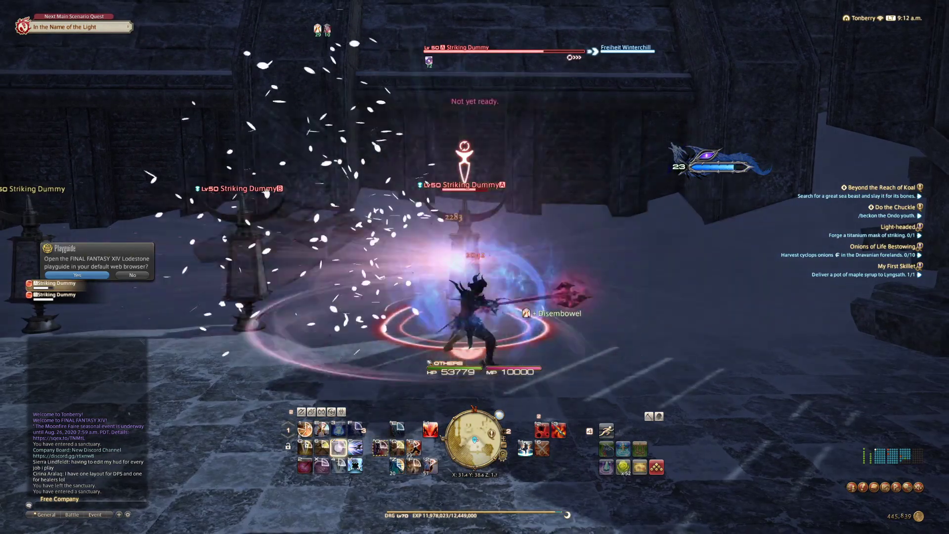
key(shift+q)
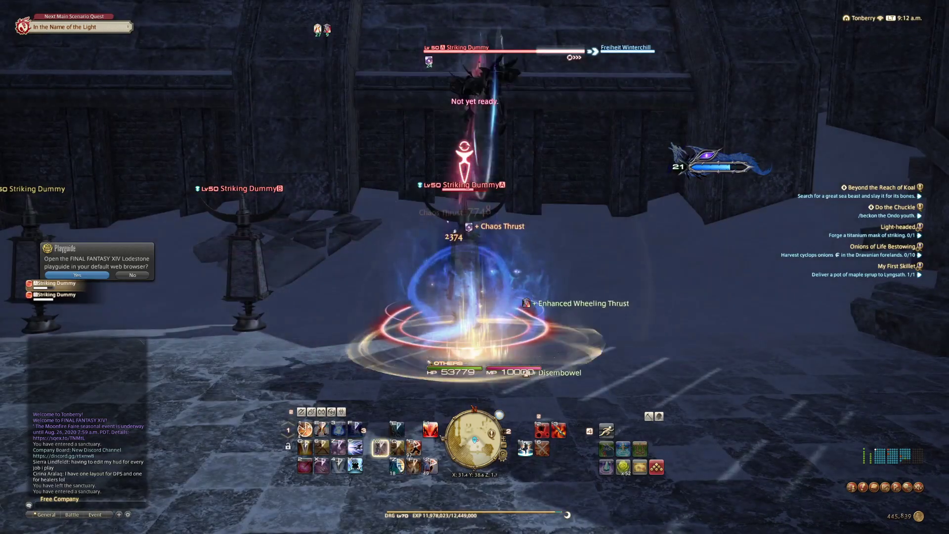
key(shift+q)
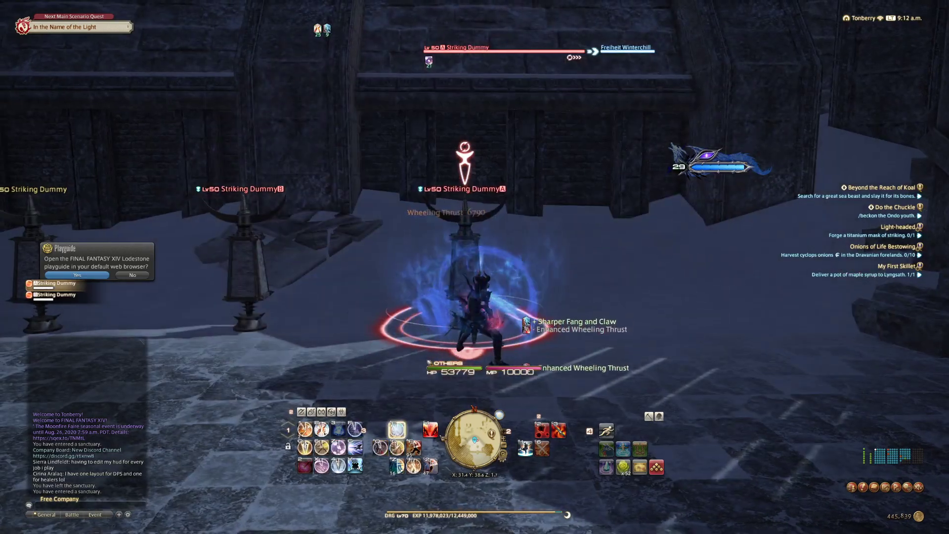
key(shift+e)
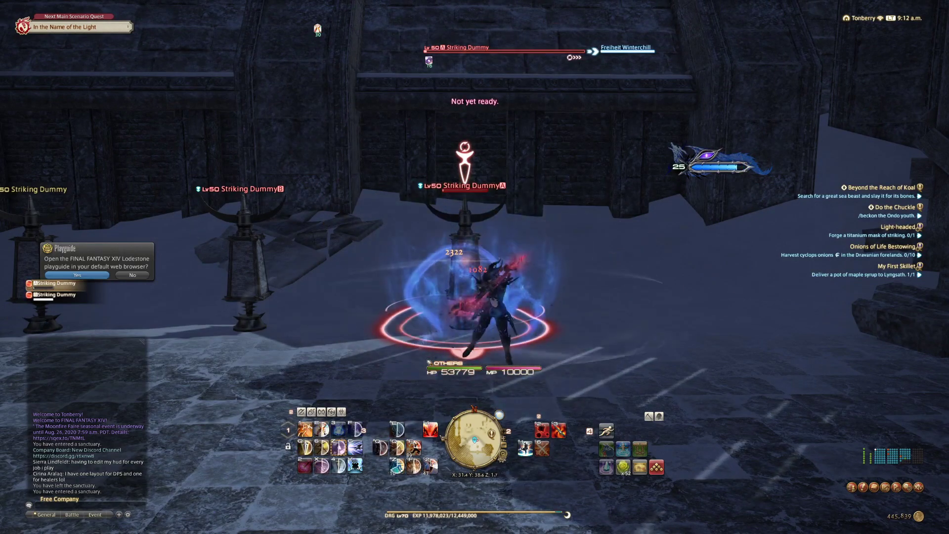
key(2)
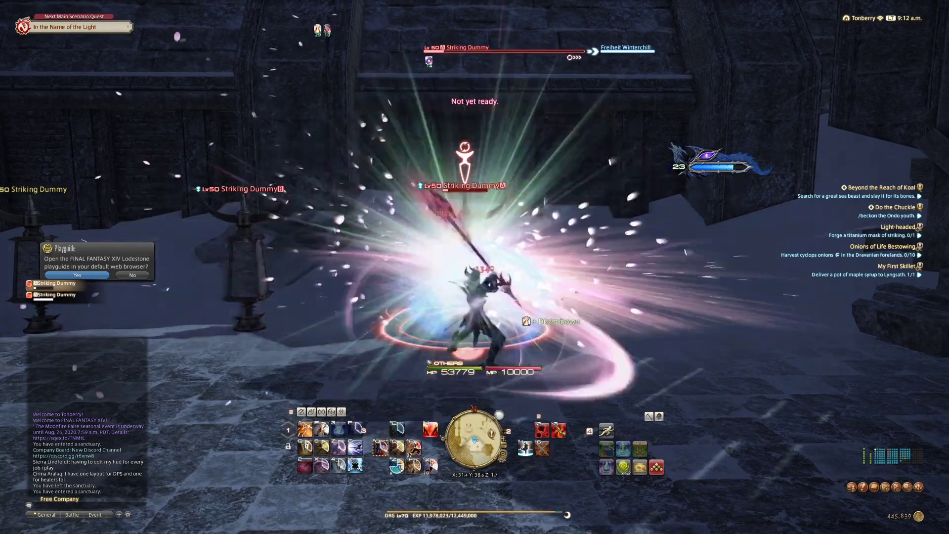
Step: Attack the Striking Dummy with Chaos Thrust, Wheeling Thrust, Mirage Dive and Geirskogul
key(z)
key(shift+q)
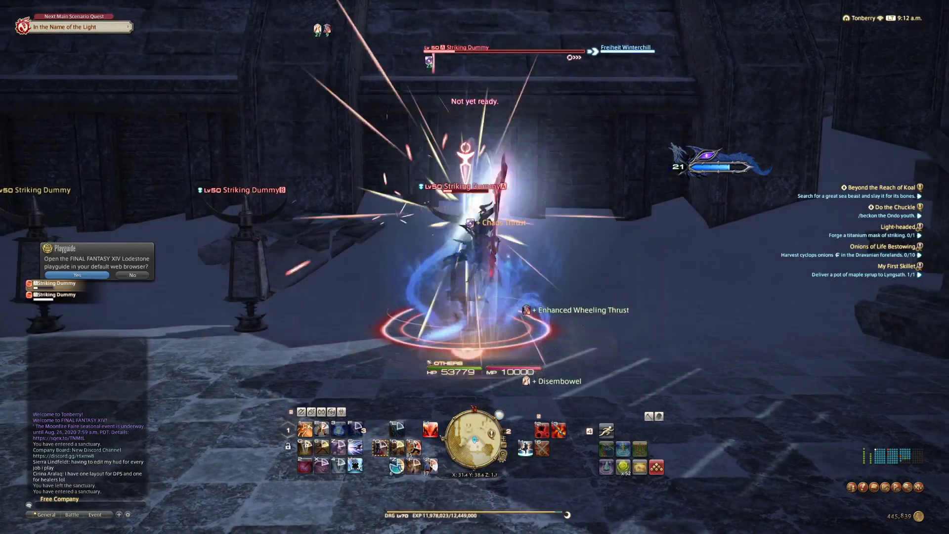
key(1)
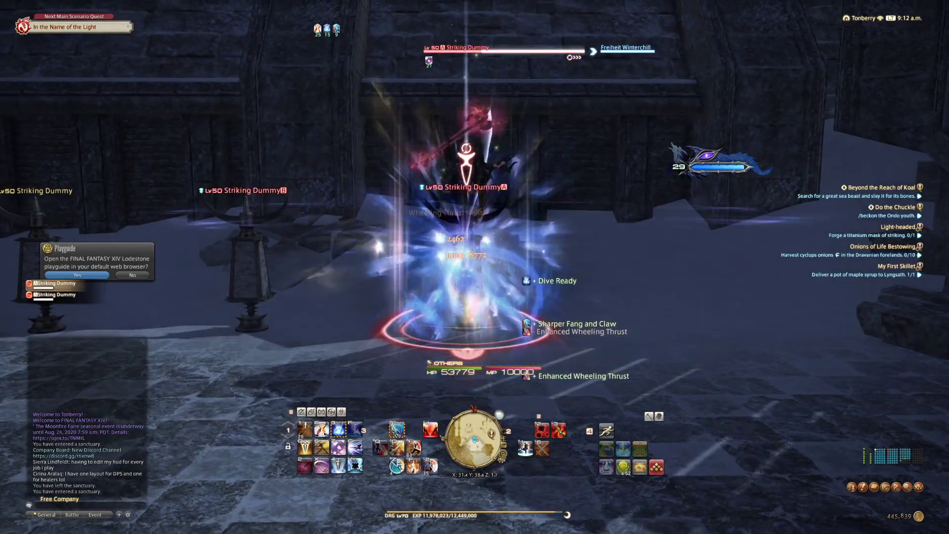
key(3)
key(shift+e)
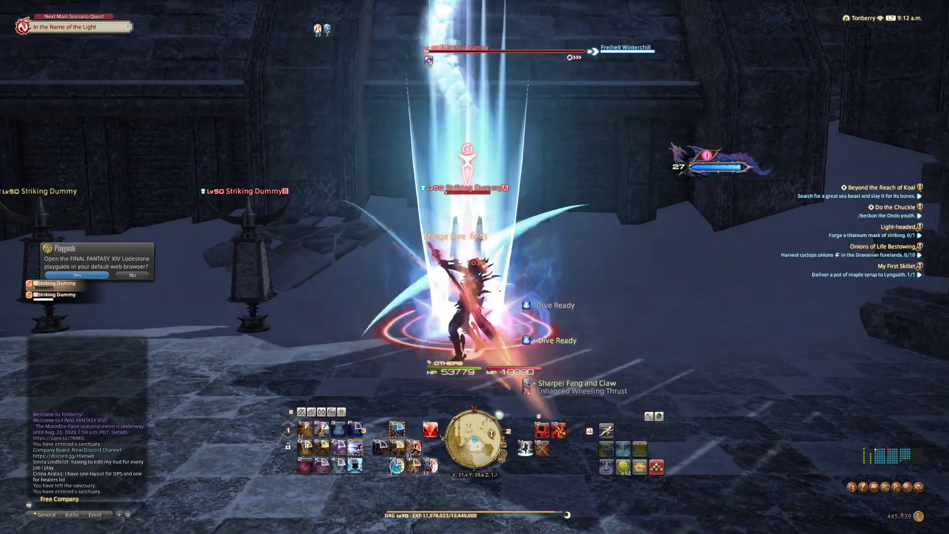
key(g)
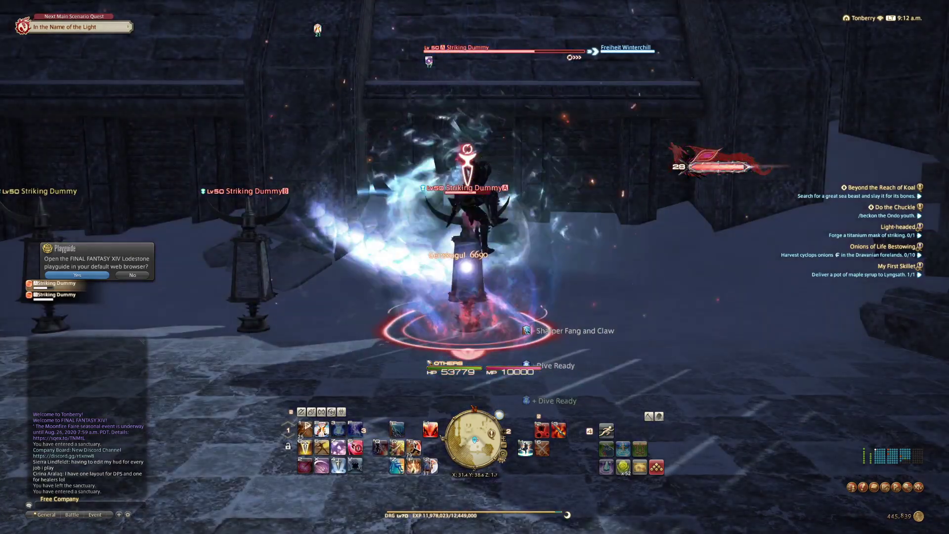
key(g)
Step: Run a fresh combo of True Thrust, Disembowel and Chaos Thrust on the Striking Dummy
key(1)
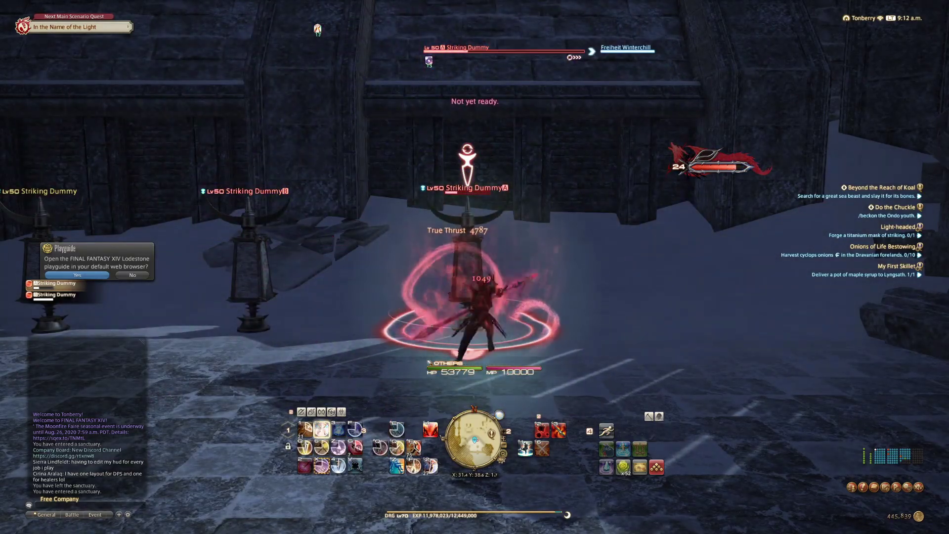
key(2)
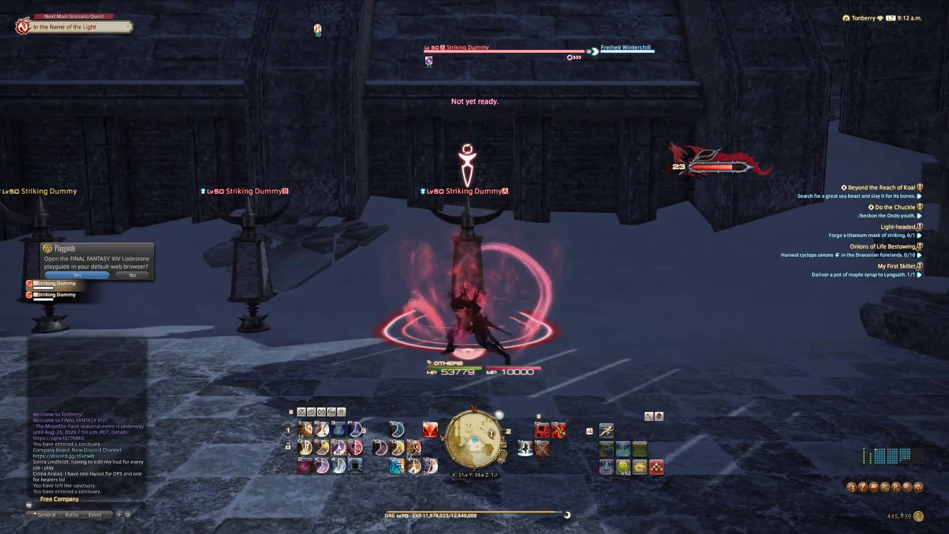
key(z)
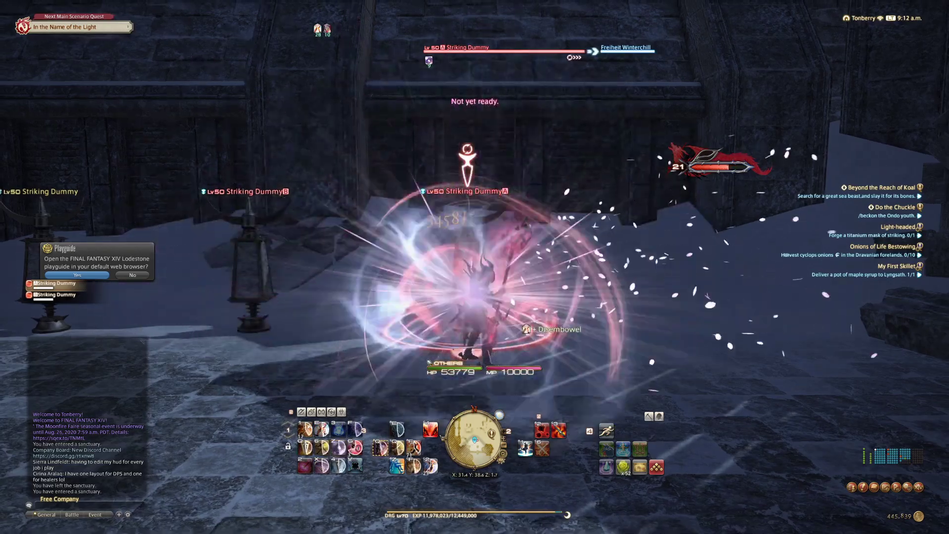
Step: Dismiss the Playguide prompt and run away from the Striking Dummies toward the aetheryte plaza, jumping along the way
key(w)
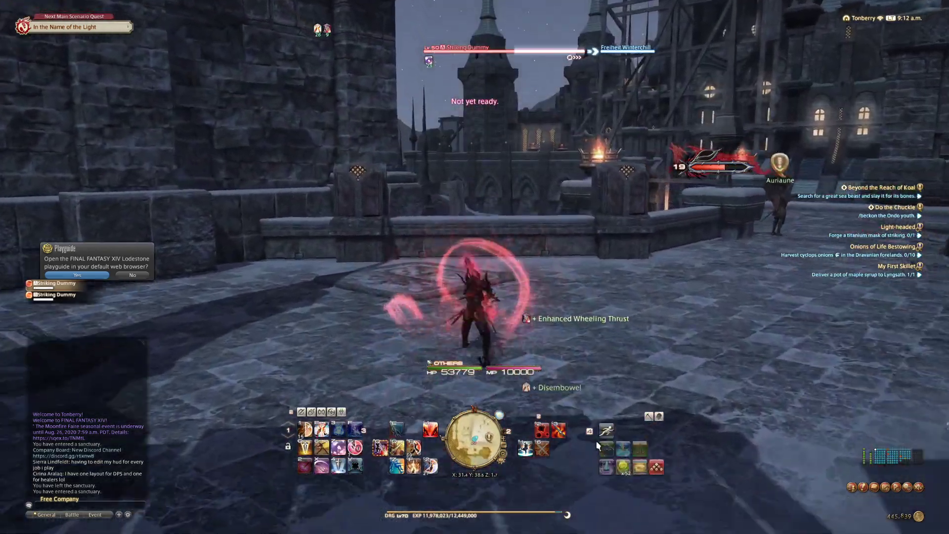
key(Escape)
key(space)
right_click(606, 450)
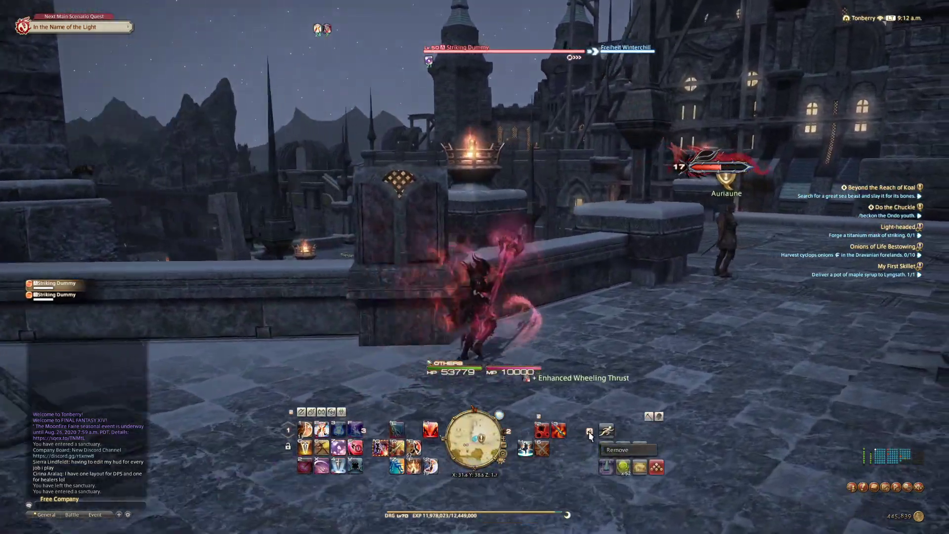
click(574, 403)
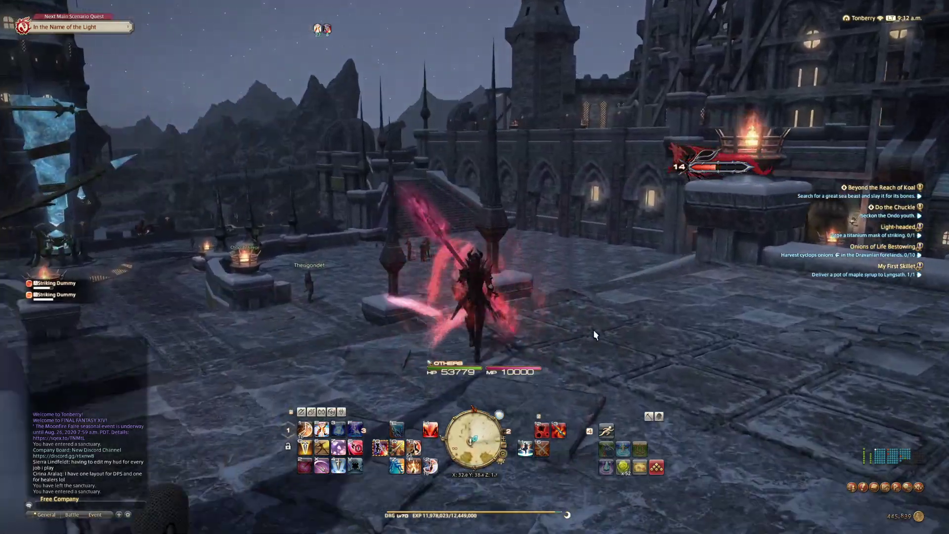
mouse_move(593, 329)
mouse_down()
mouse_move(474, 329)
mouse_move(593, 329)
mouse_up()
key(space)
key(space)
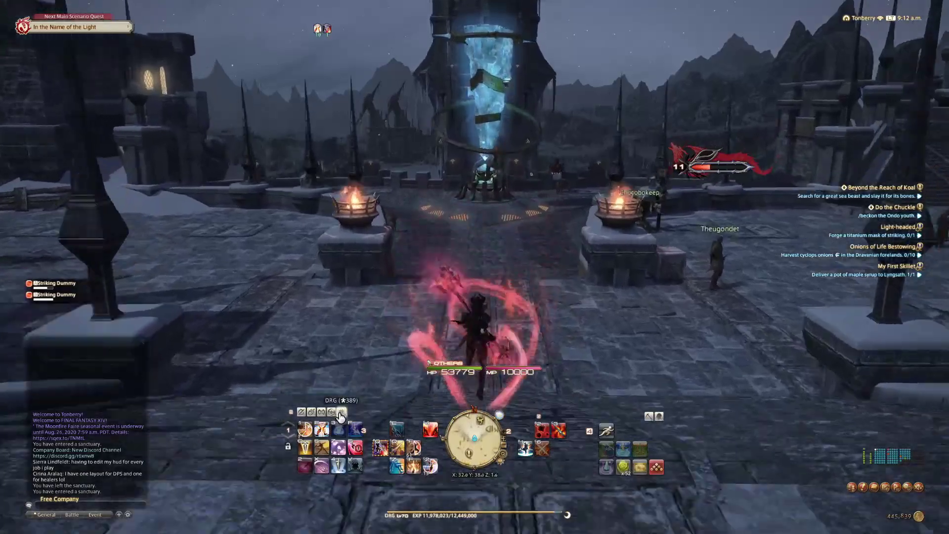
Step: Try to switch to the SAM gear set while running and jumping toward the aetheryte
click(333, 413)
key(space)
click(333, 413)
key(space)
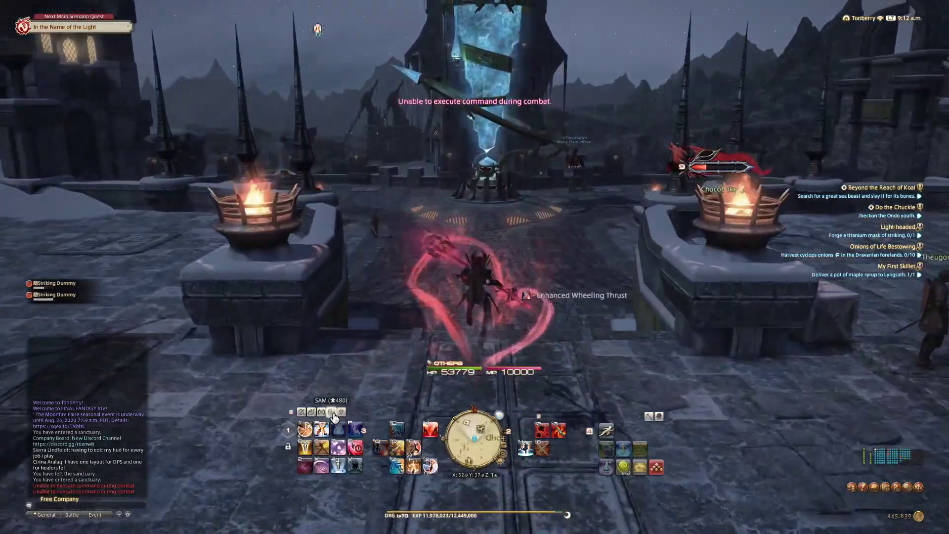